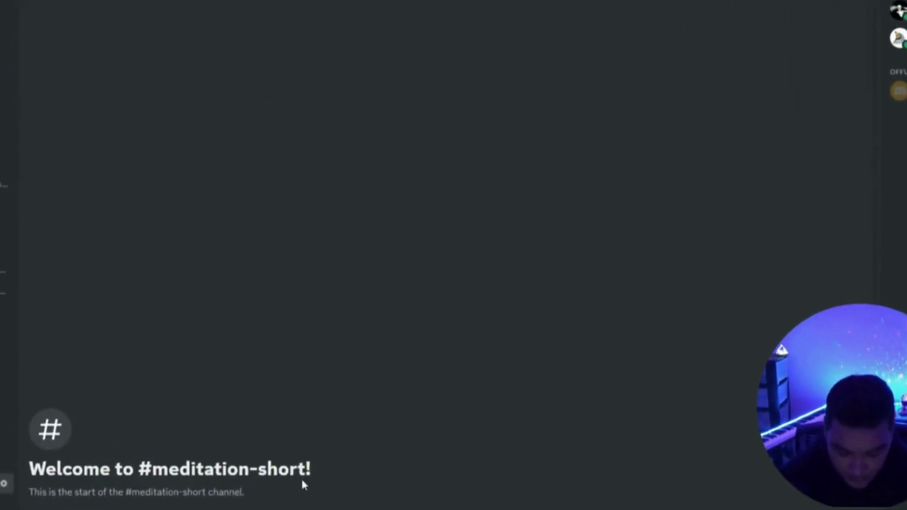
Step: Generate images with /imagine and the prompt "realistic meditation out of world landscape with a water in the foreground --ar 9:16 --style raw"
text(im)
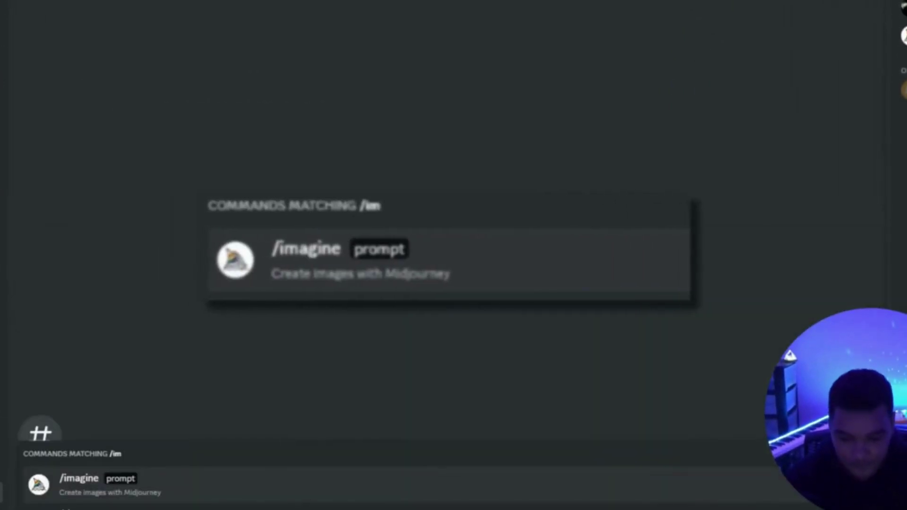
click(92, 495)
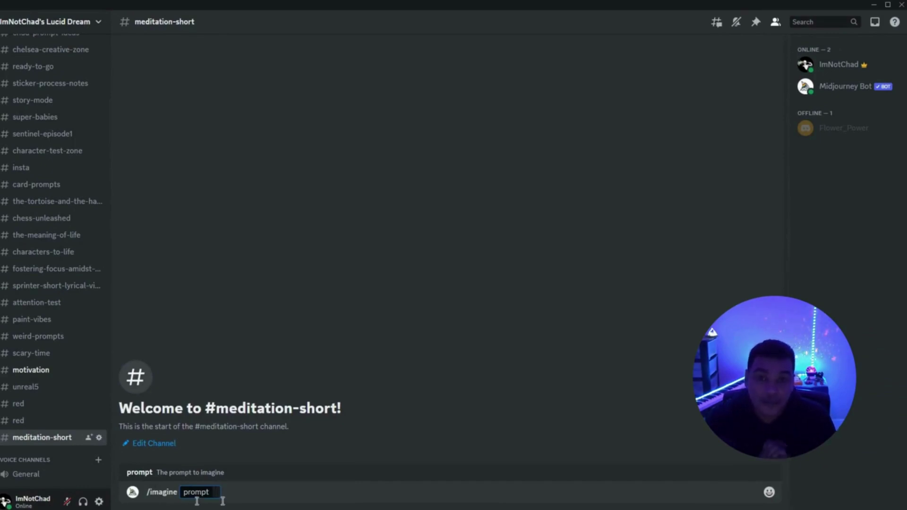
text(realistic meditation out of world landscape with a water in the foreground)
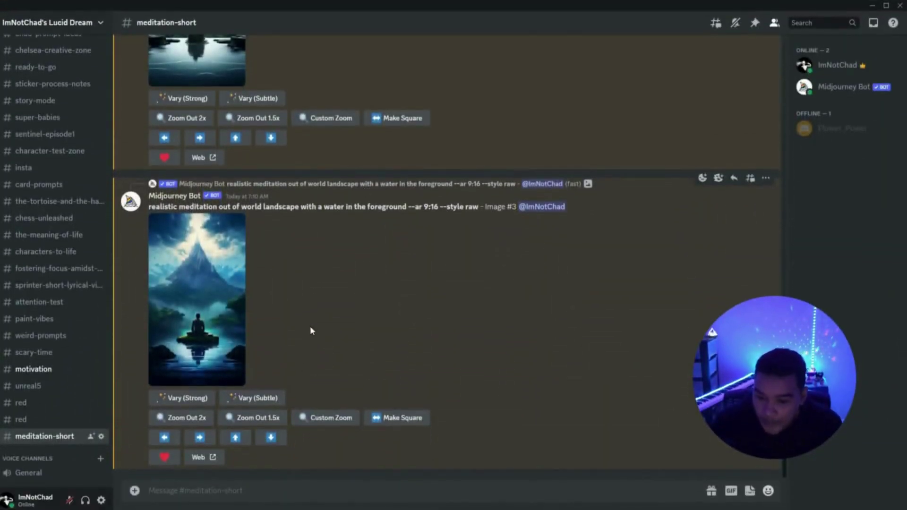
Step: View the upscaled Image #2 of the seated figure facing the waterfall temples in enlarged form, and close the preview
scroll(328, 332, up, 6)
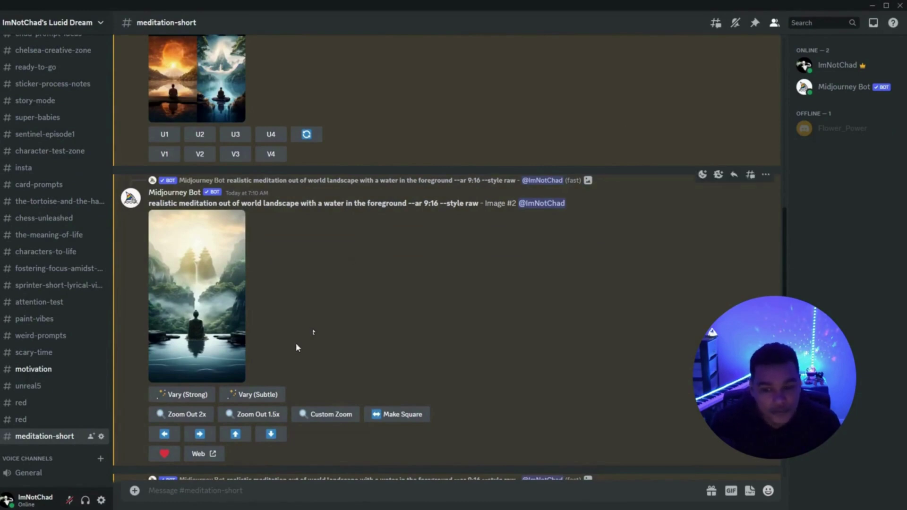
click(191, 317)
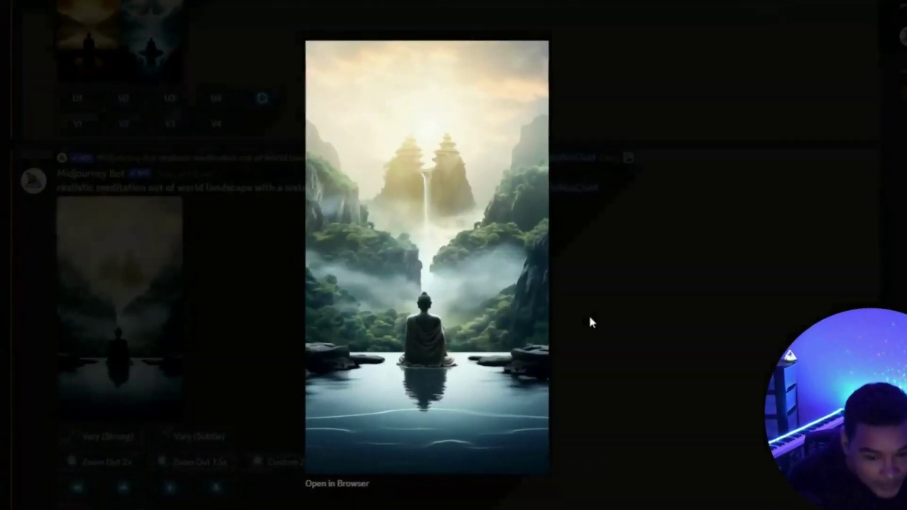
click(589, 318)
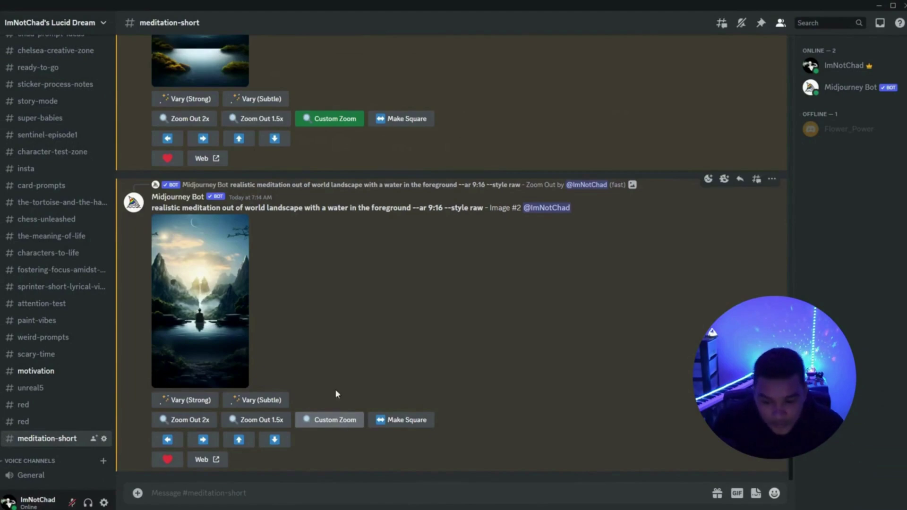
Step: Custom-zoom the zoomed-out Image #2, replacing its prompt with "alien landscape covered in purple dust with weird creatures --ar 9:16 --zoom 2"
click(208, 287)
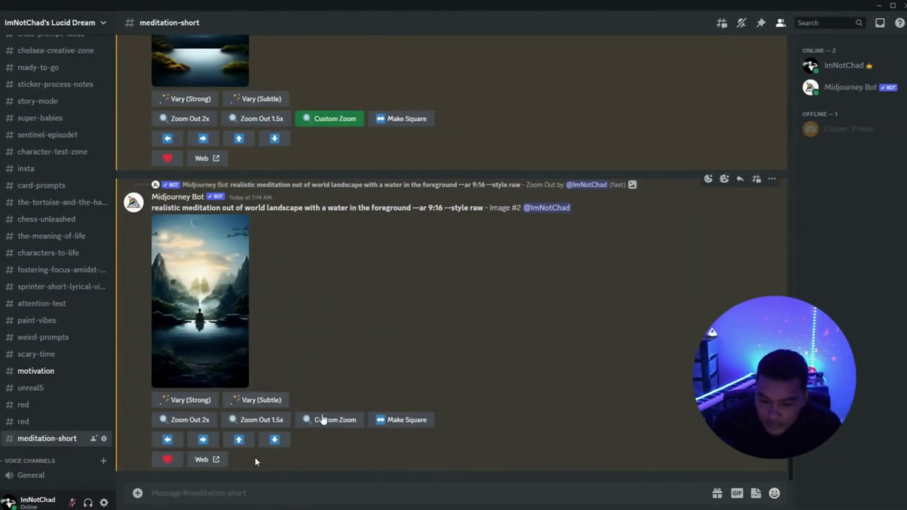
click(322, 419)
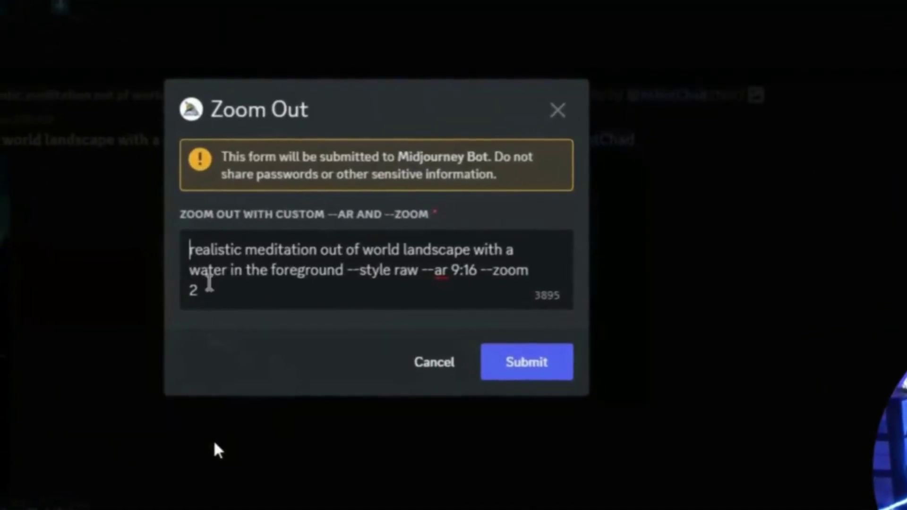
drag(199, 249, 479, 266)
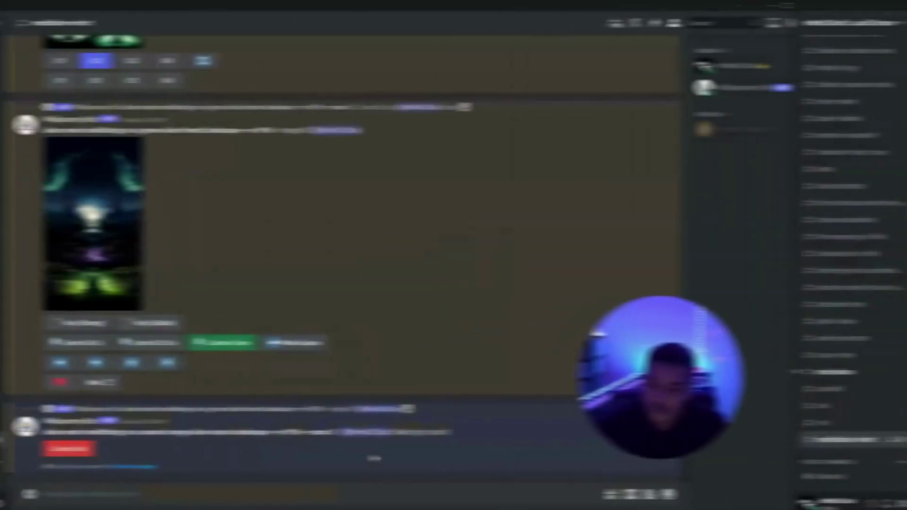
Step: Review the chain of zoomed-out generations in the channel, from the realistic meditation landscape to the alien monk scenes
scroll(486, 452, up, 10)
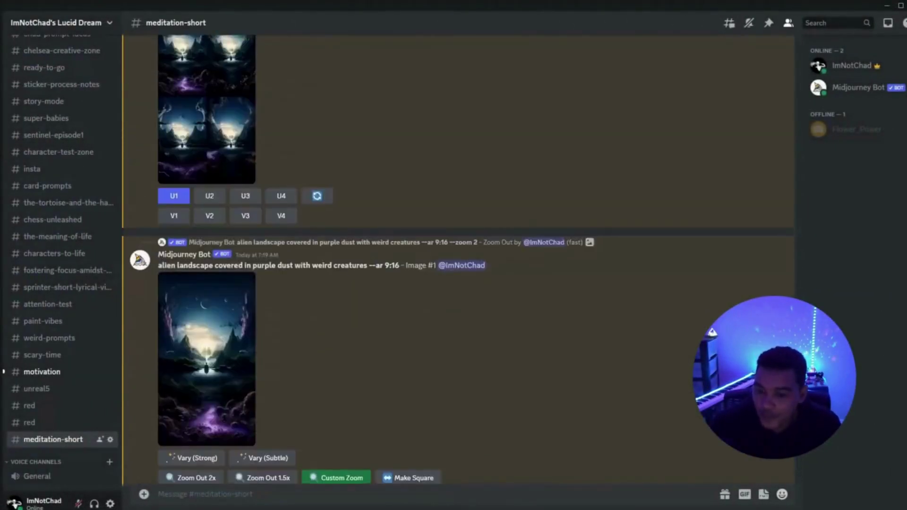
scroll(486, 452, up, 10)
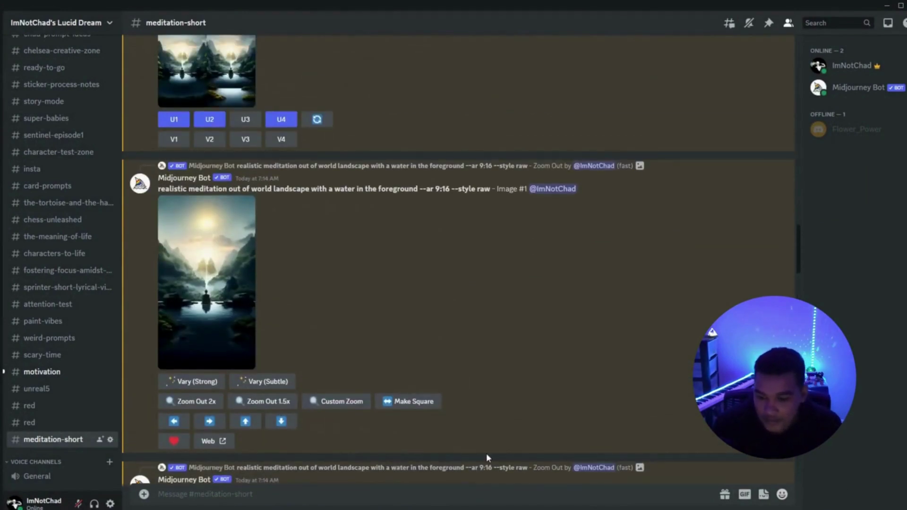
scroll(486, 453, up, 10)
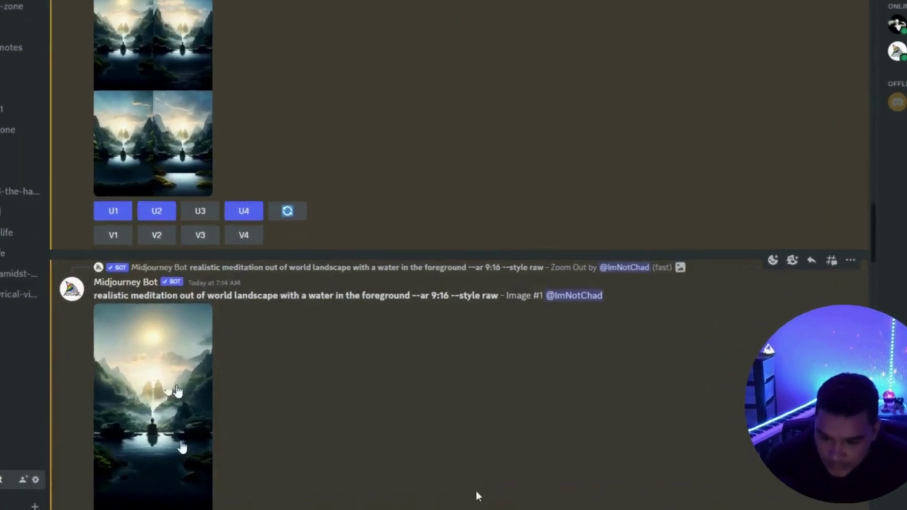
scroll(472, 448, down, 10)
scroll(162, 452, down, 10)
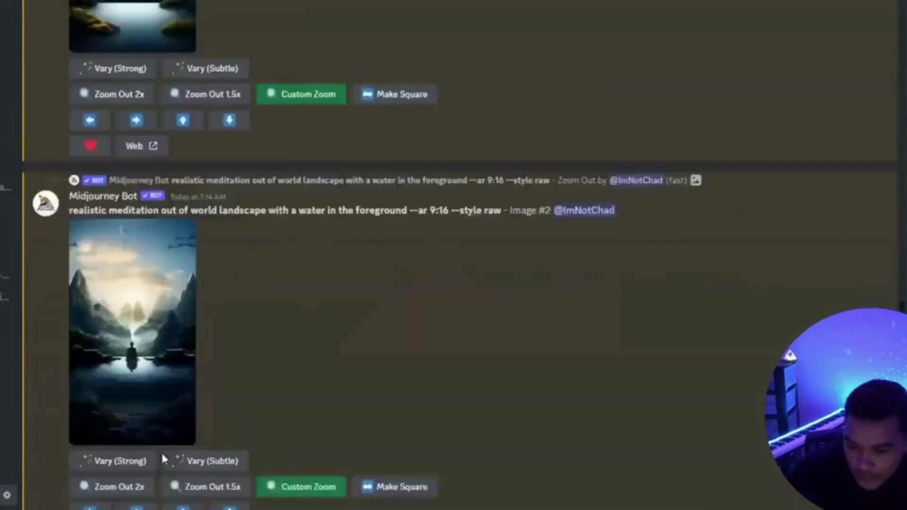
scroll(111, 424, down, 15)
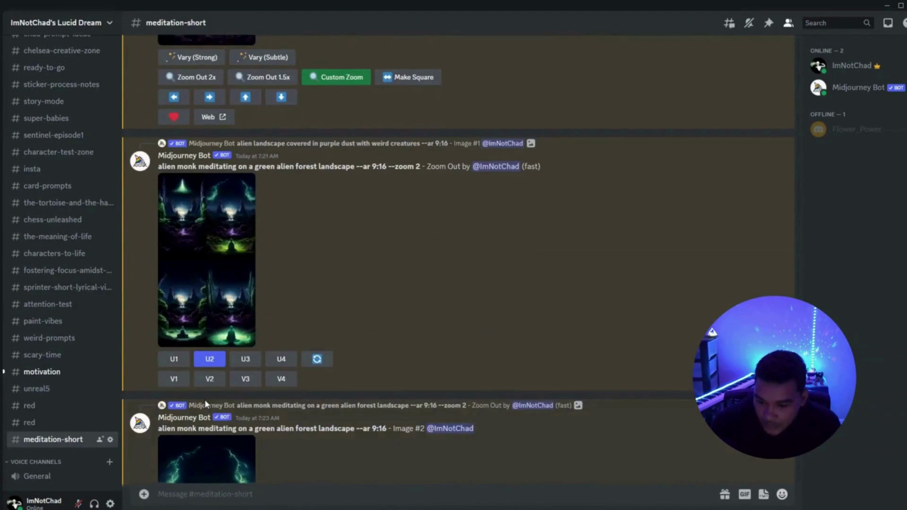
scroll(205, 398, down, 5)
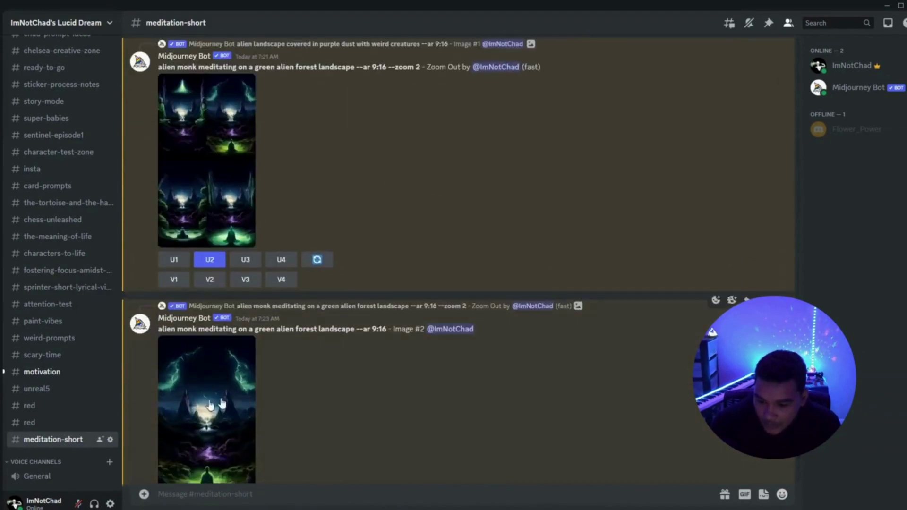
scroll(232, 334, down, 1)
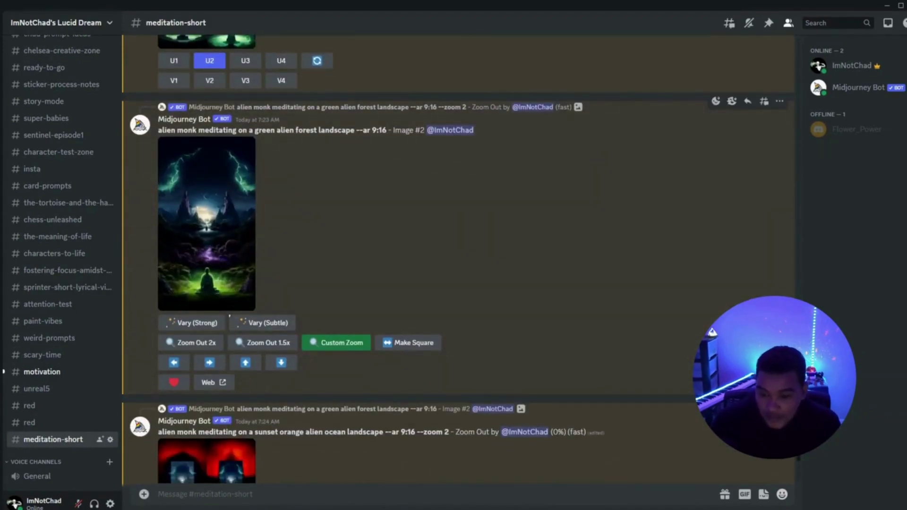
scroll(212, 311, down, 4)
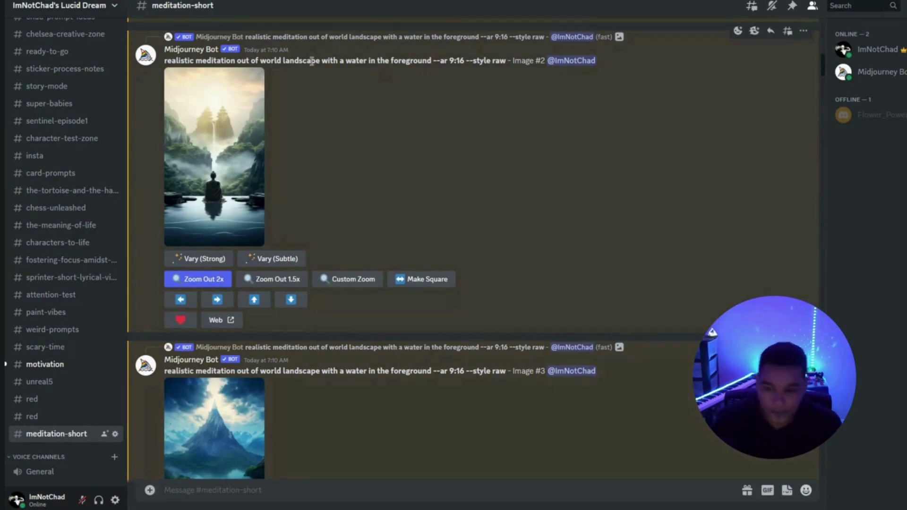
Step: Open the first upscaled meditation image, Image #2, in the browser at full size and close its preview in Discord
click(213, 163)
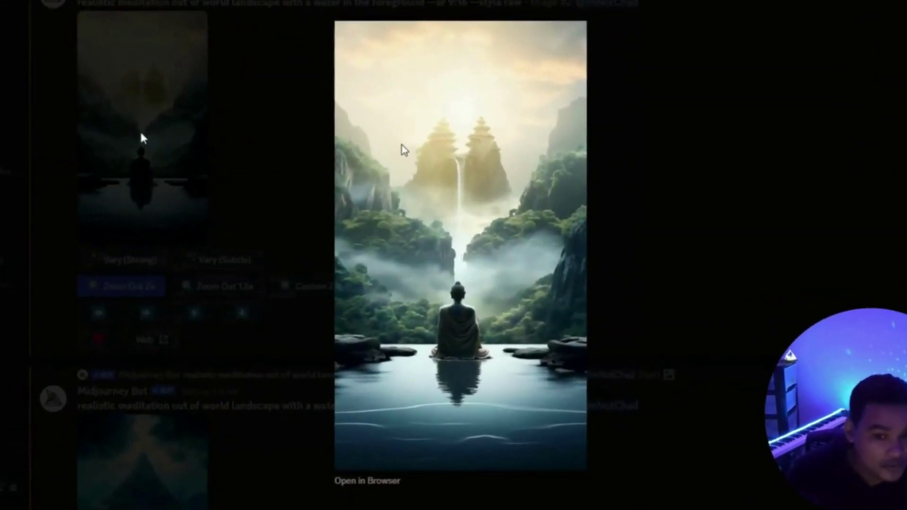
click(368, 480)
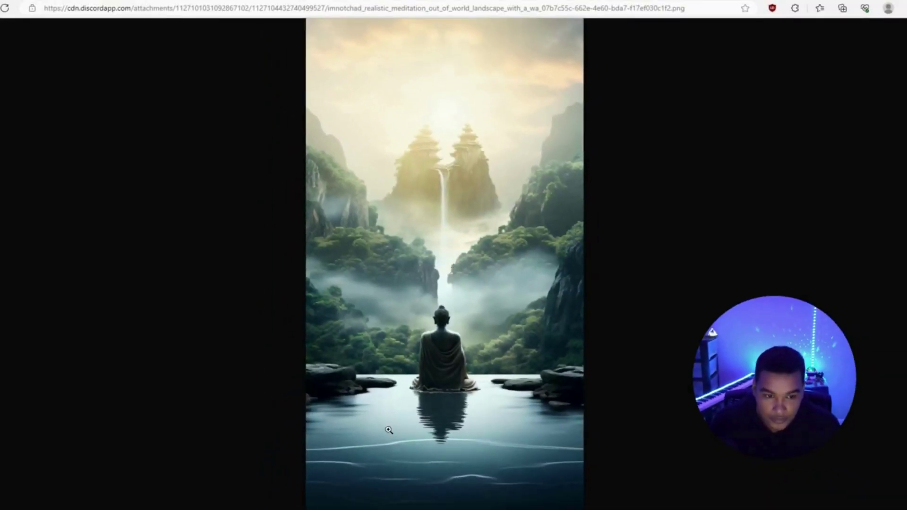
drag(614, 2, 344, 21)
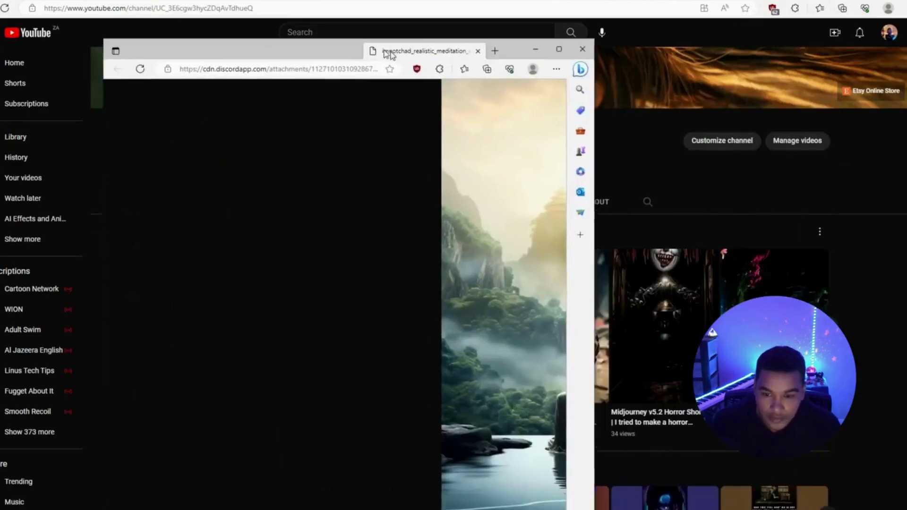
double_click(345, 34)
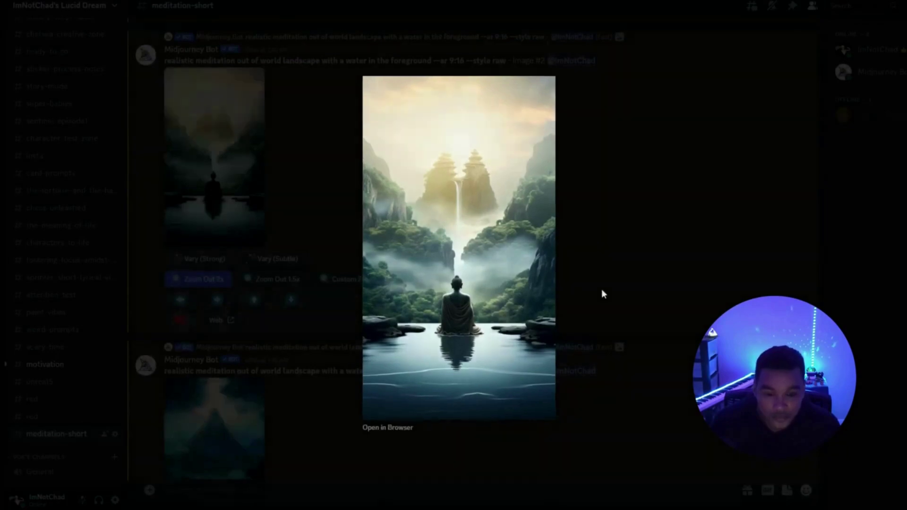
click(602, 289)
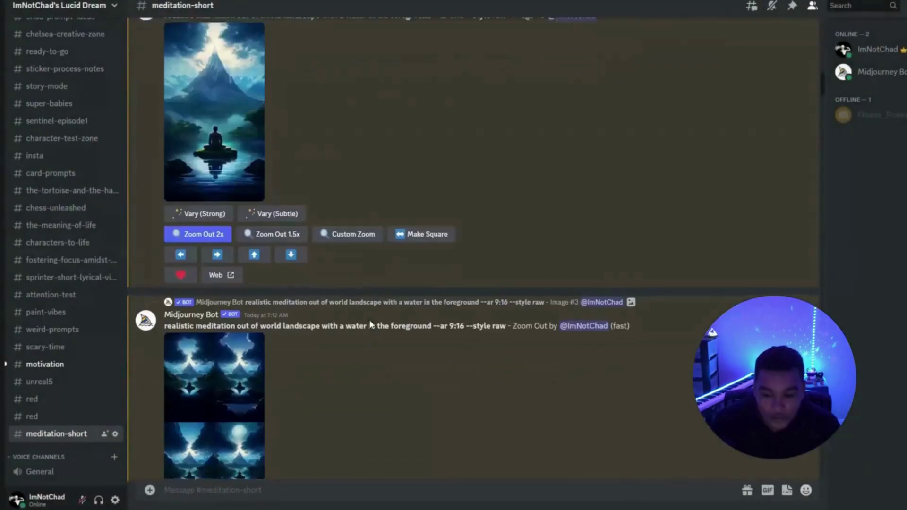
Step: Open the zoomed-out Image #2 with the crescent moon and mountain lake in the browser at full size
scroll(407, 275, down, 6)
scroll(407, 275, down, 10)
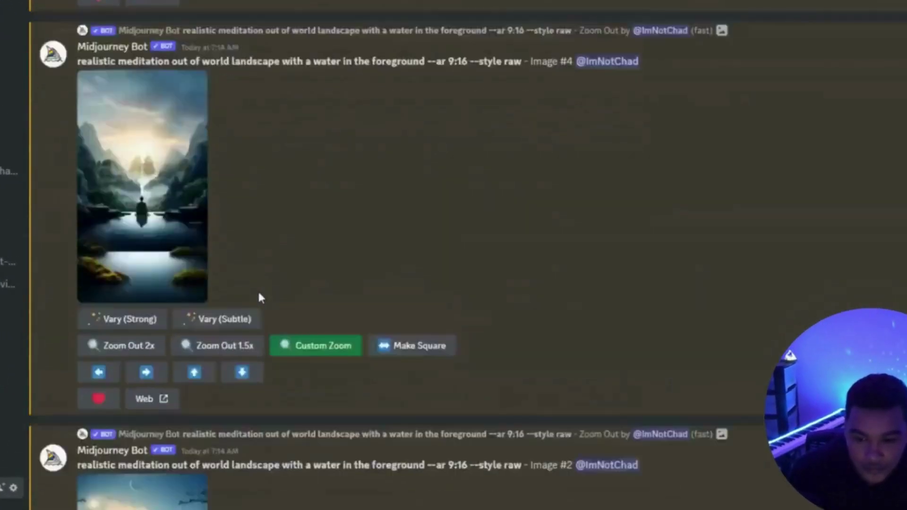
scroll(260, 298, down, 7)
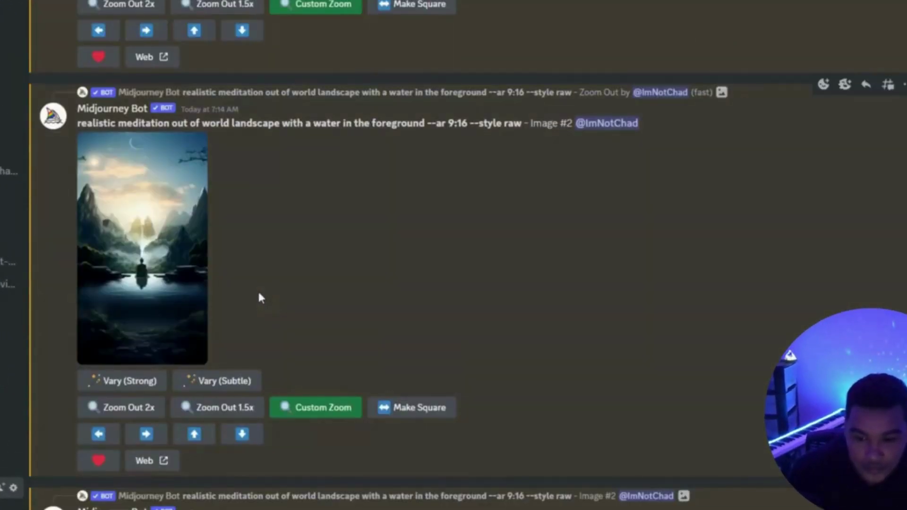
click(166, 257)
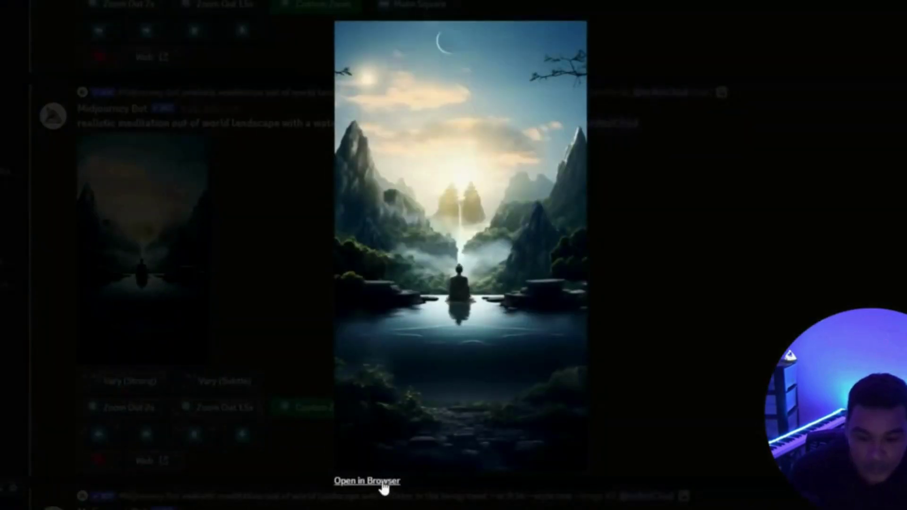
click(367, 480)
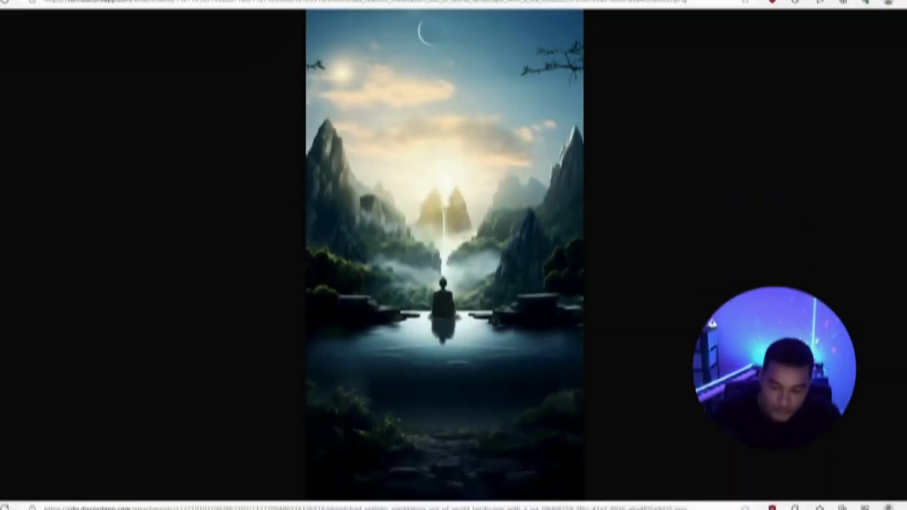
Step: Switch to Canva and set the jungle waterfall image as page 11's background and the crescent moon lake image as page 2's
click(311, 508)
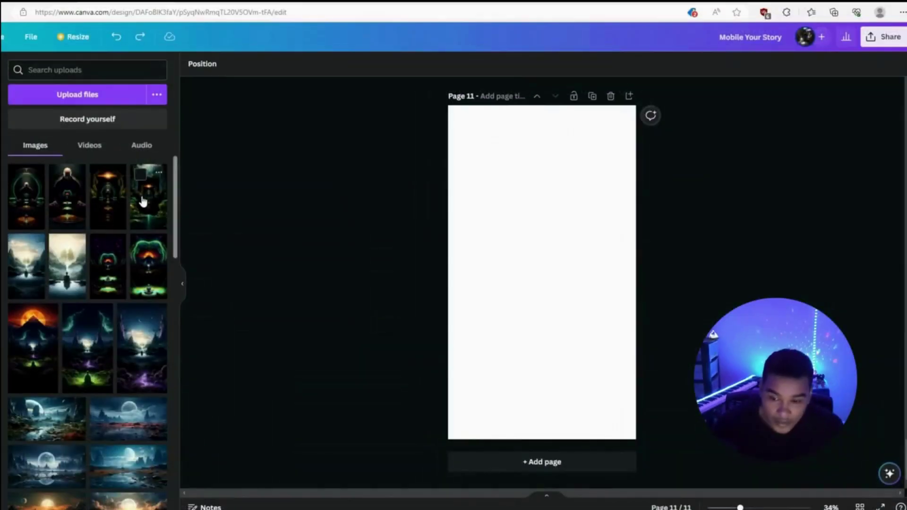
click(143, 201)
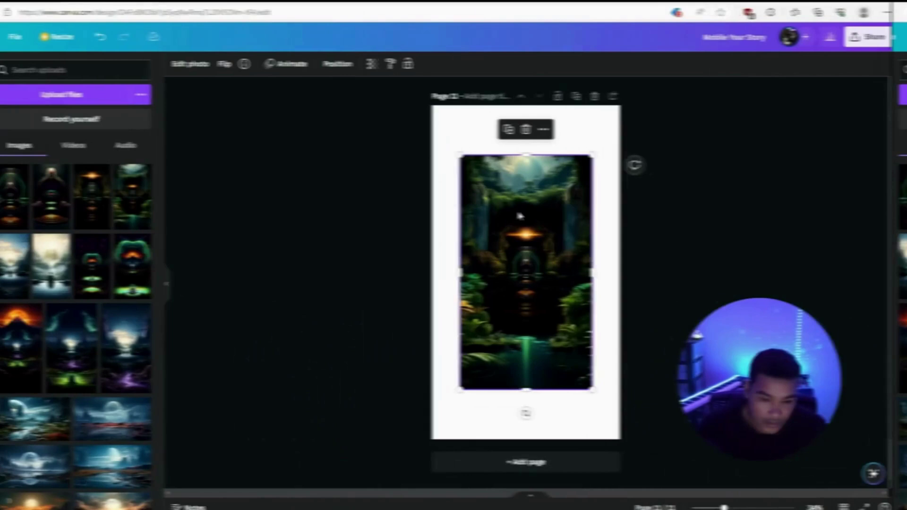
right_click(534, 211)
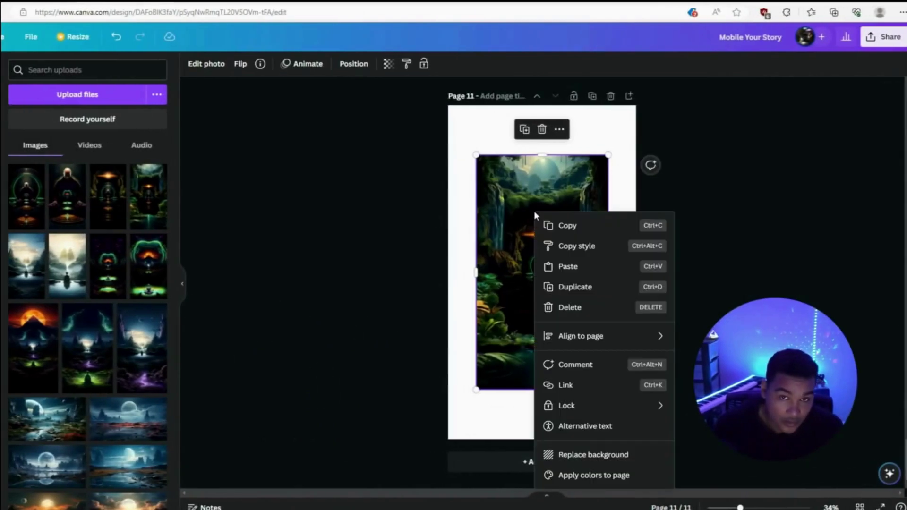
click(609, 456)
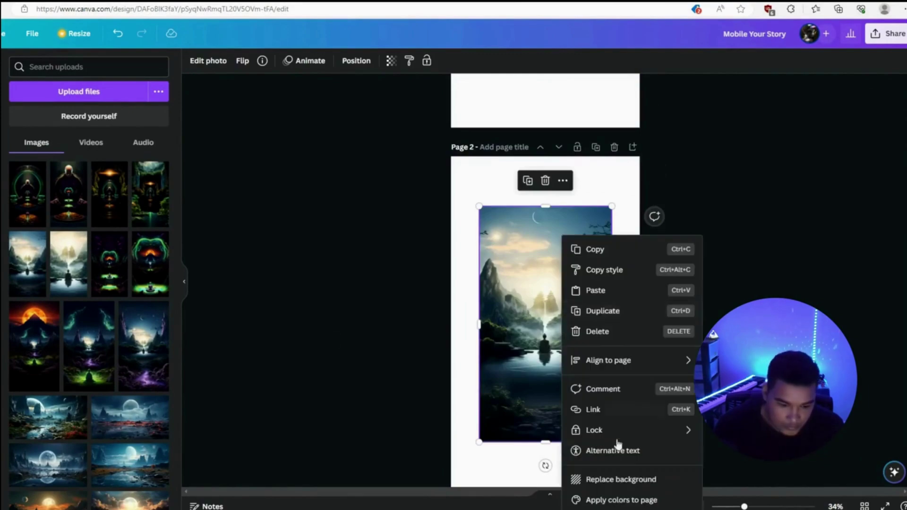
click(616, 476)
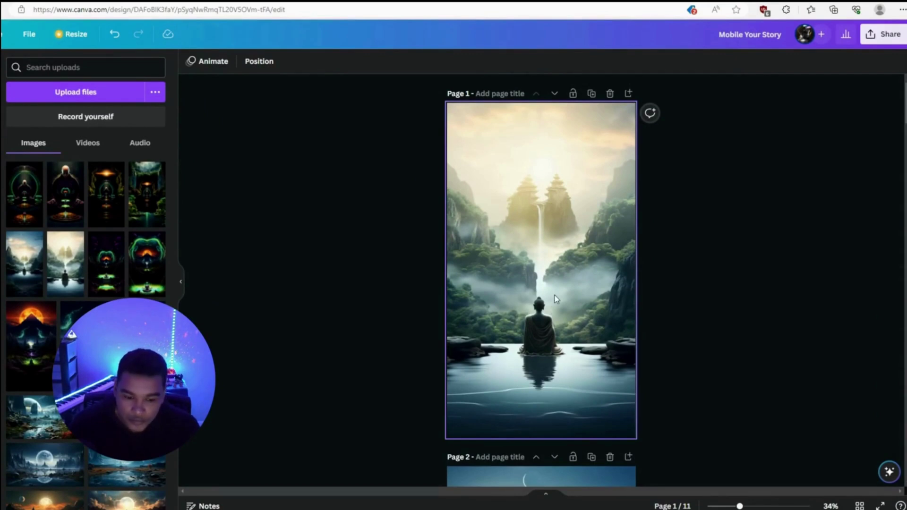
Step: Check the sequence of full-page background images in the design from page 1 through page 9
scroll(556, 299, down, 5)
scroll(555, 299, down, 5)
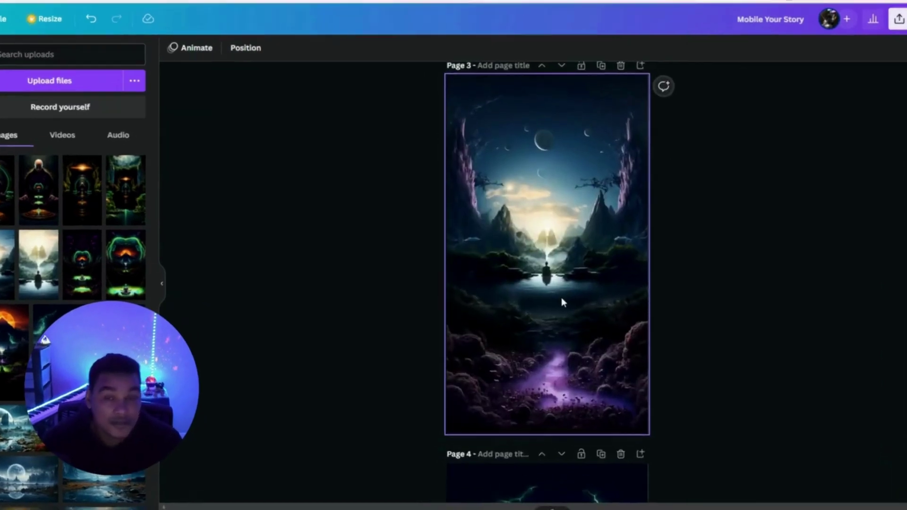
scroll(555, 298, down, 5)
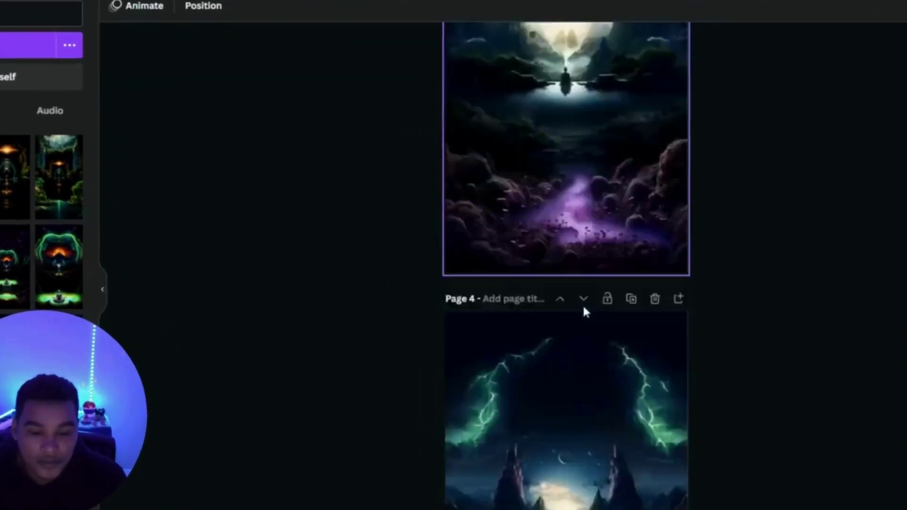
scroll(586, 312, down, 5)
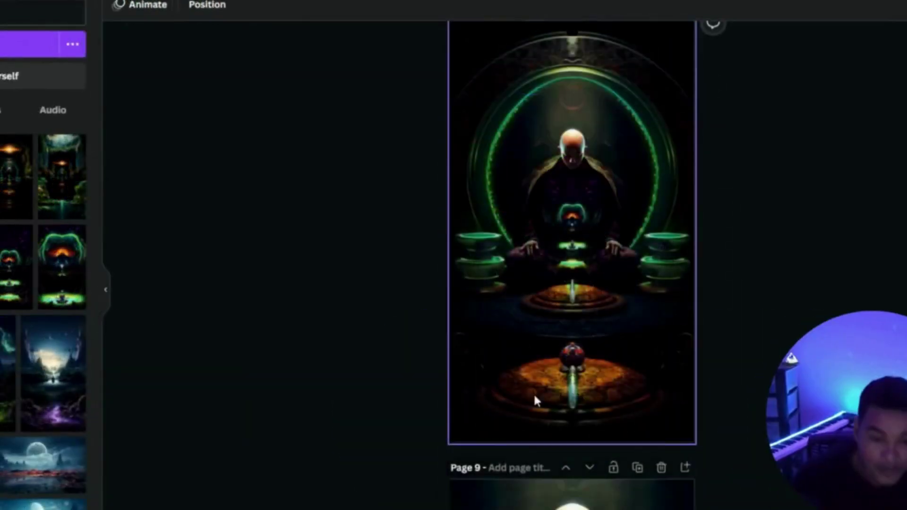
scroll(536, 396, down, 5)
scroll(580, 213, up, 3)
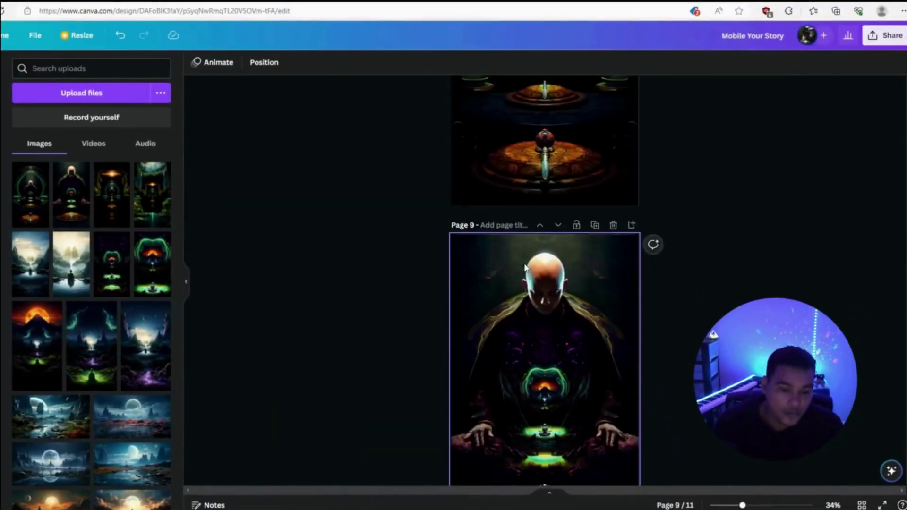
Step: Review the remaining pages through page 11, and download all 11 pages as PNG at size 3.125 (3,375 × 6,000 px)
click(540, 233)
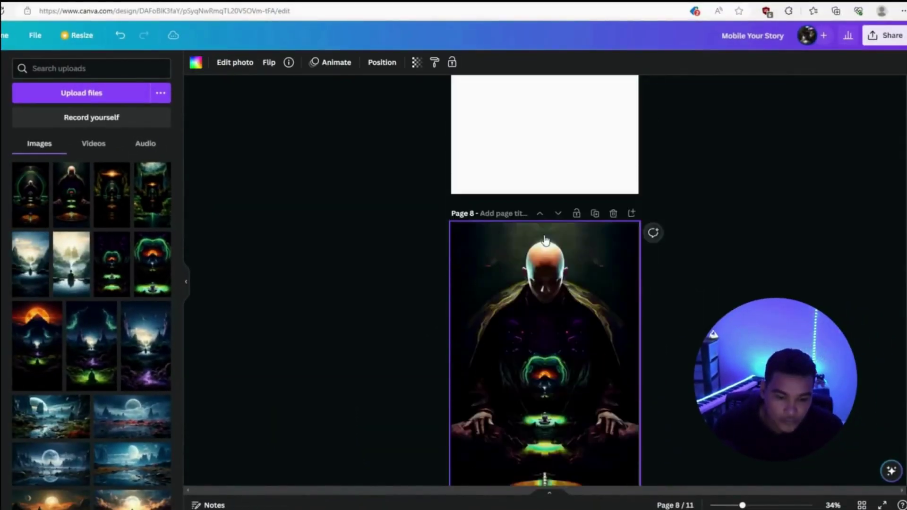
scroll(544, 241, down, 10)
scroll(544, 242, down, 5)
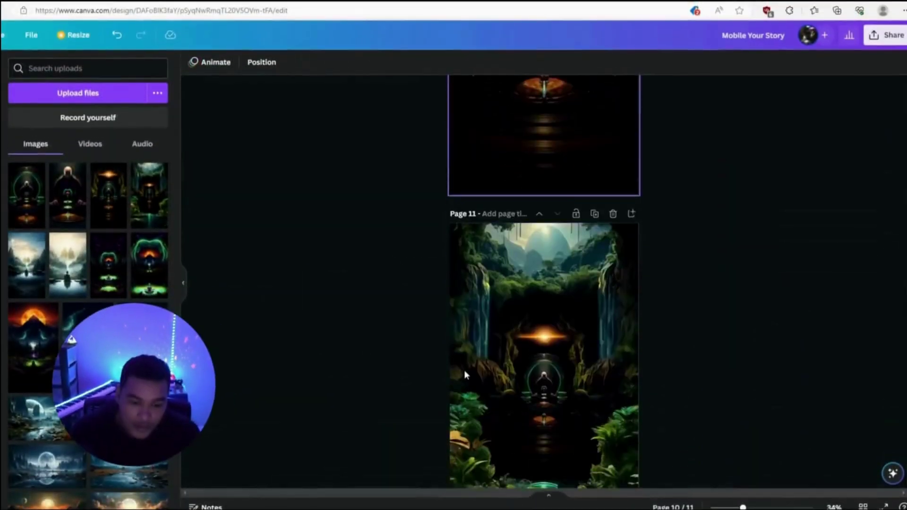
scroll(464, 369, down, 3)
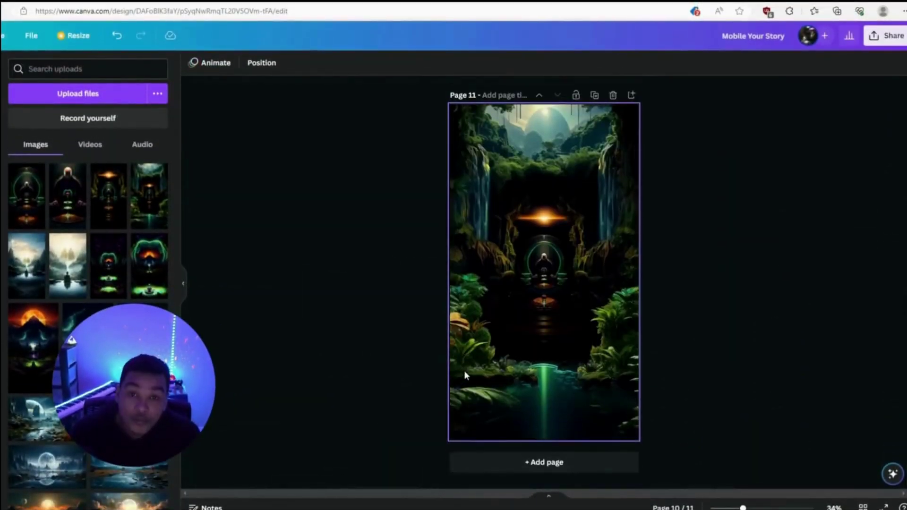
click(876, 41)
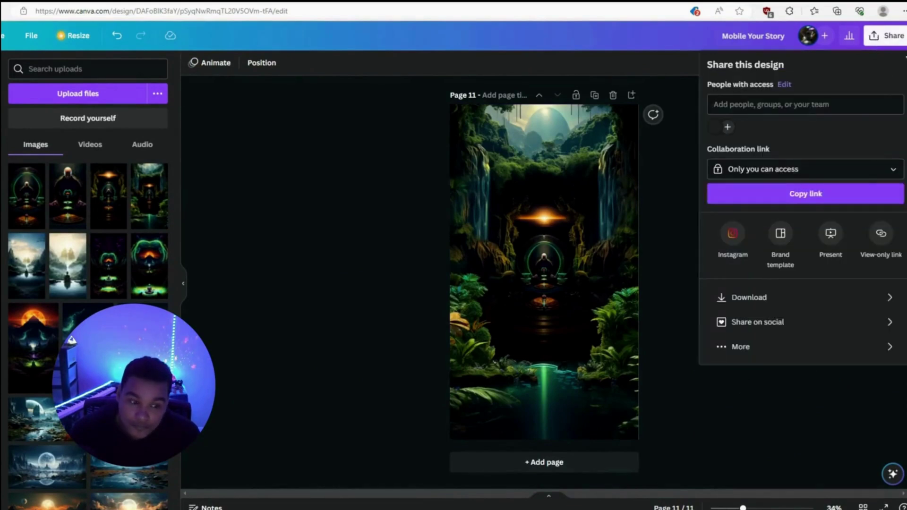
click(791, 296)
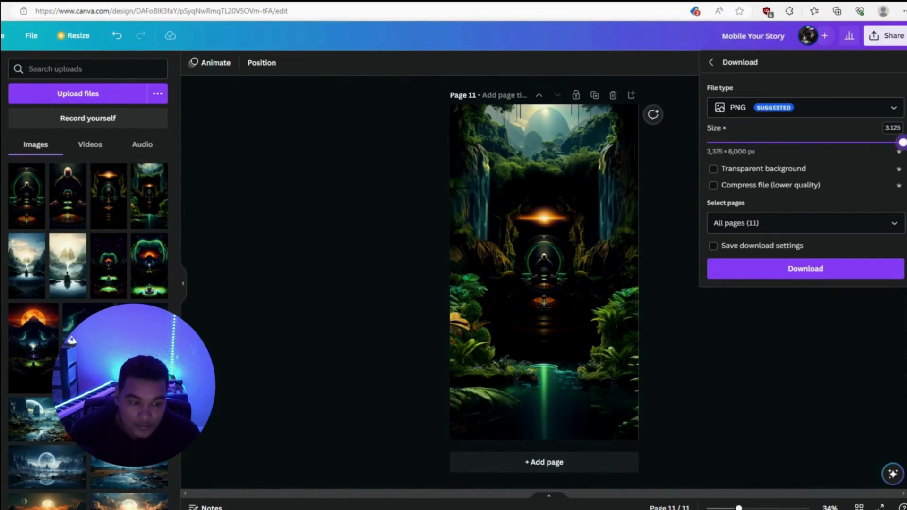
click(811, 271)
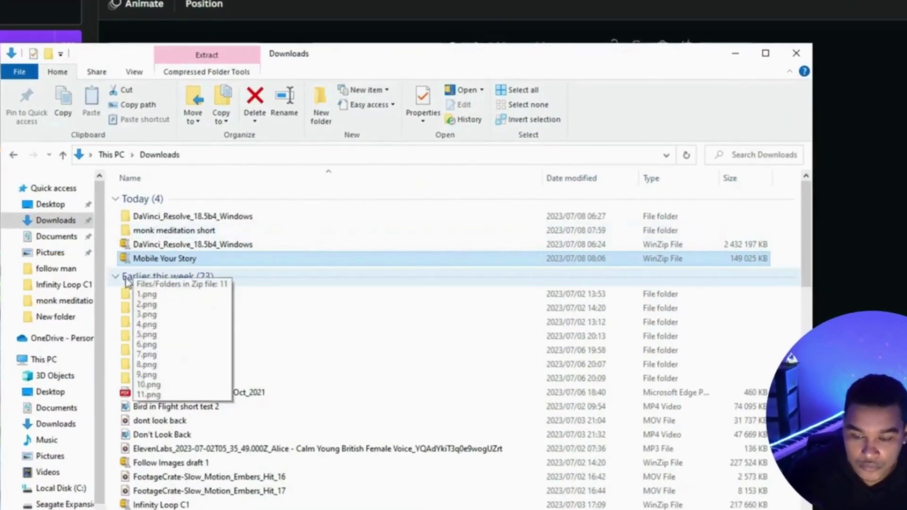
Step: Extract the Mobile Your Story zip in Downloads with 7-Zip into its own folder and open the extracted images folder
right_click(171, 263)
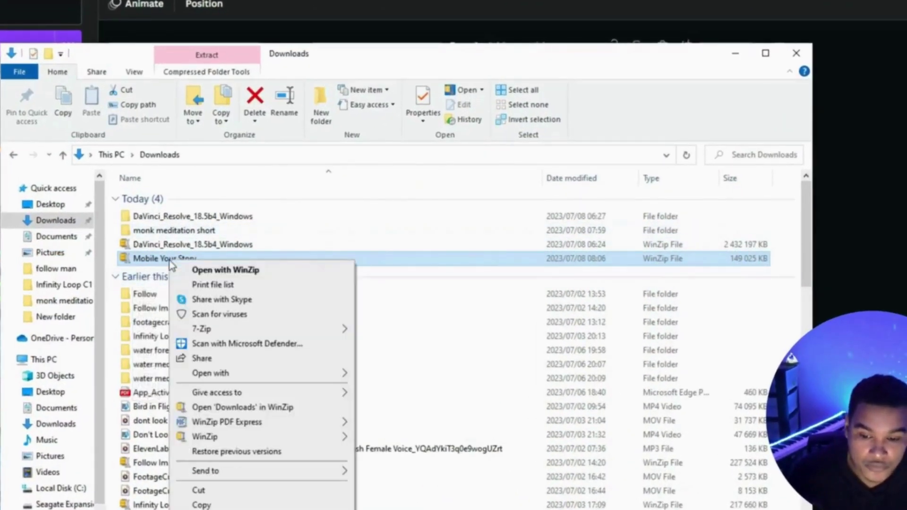
mouse_move(281, 333)
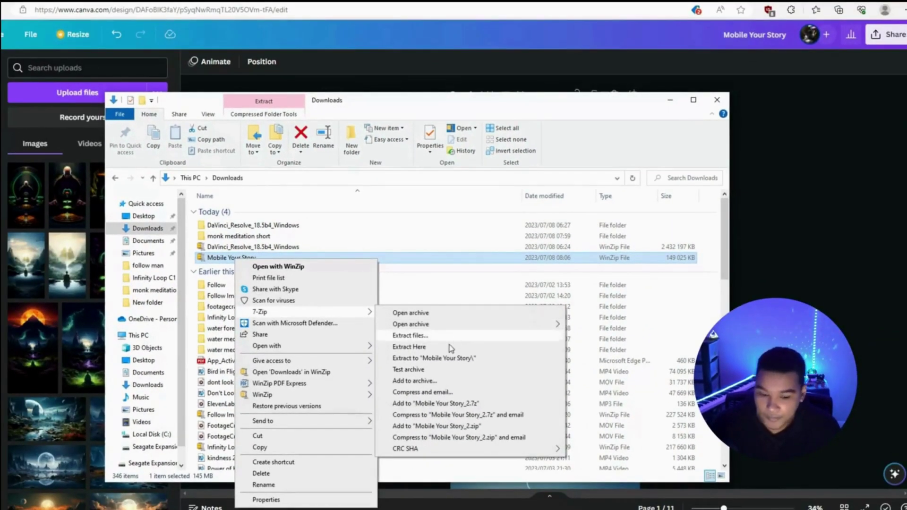
click(440, 336)
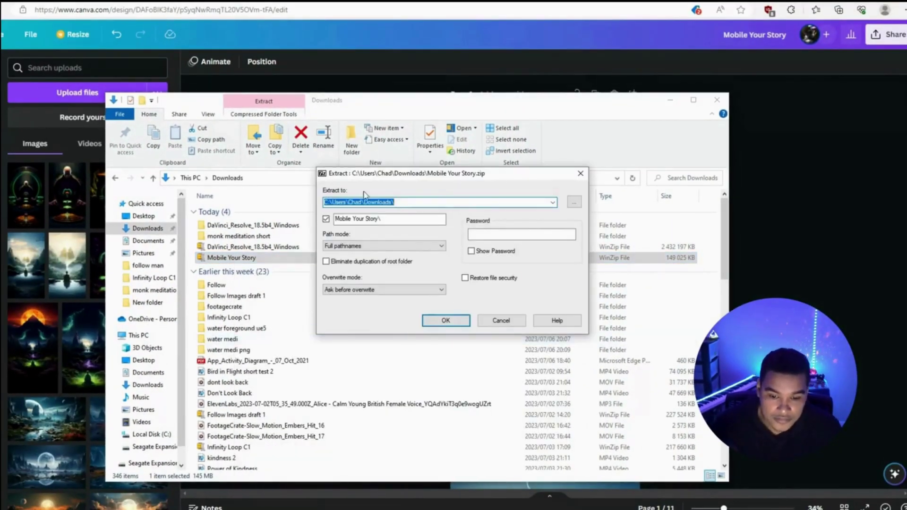
click(457, 323)
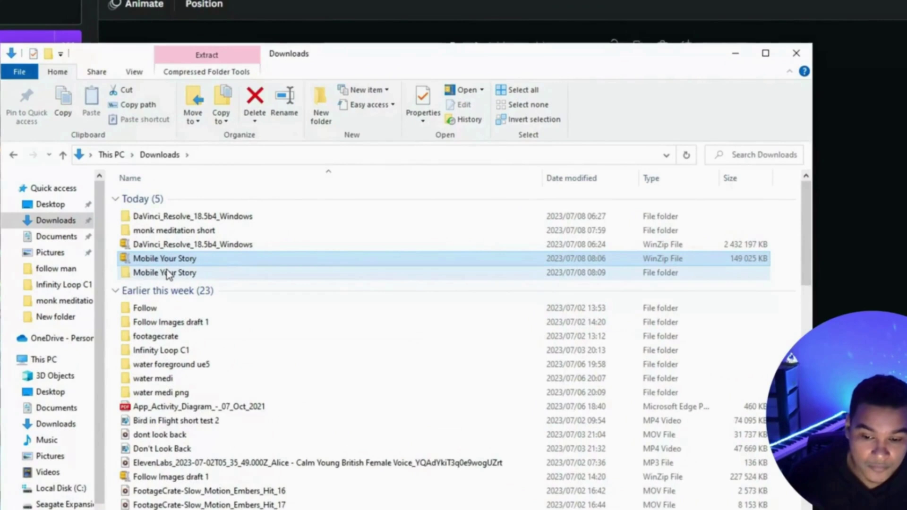
double_click(169, 273)
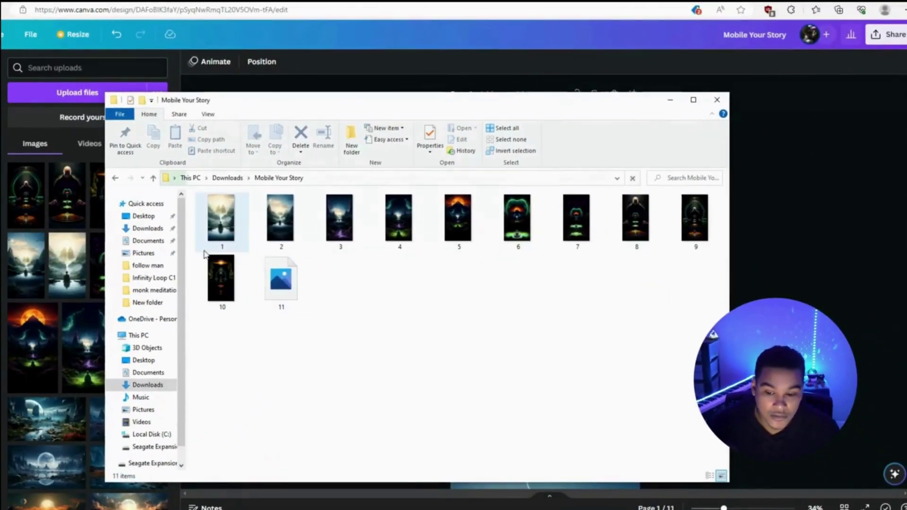
click(210, 245)
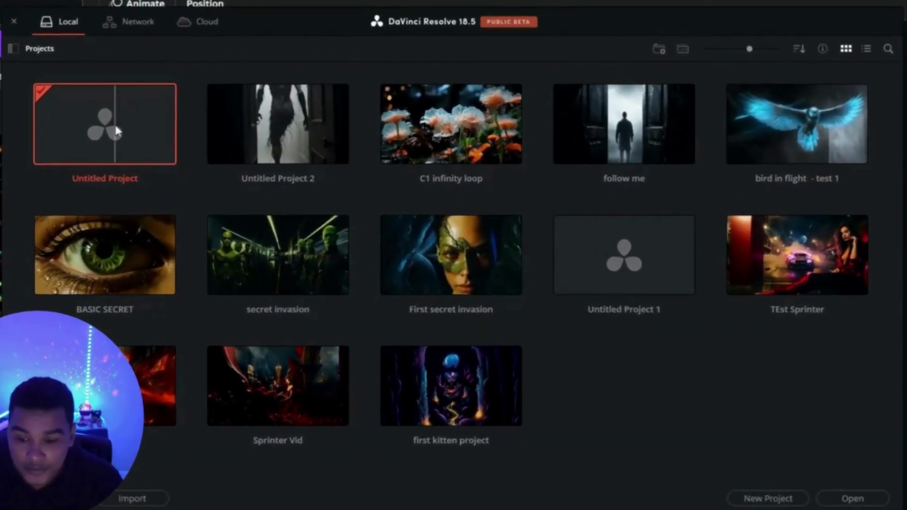
Step: Switch to DaVinci Resolve and create a new project named Meditation Infinity Loop
click(769, 499)
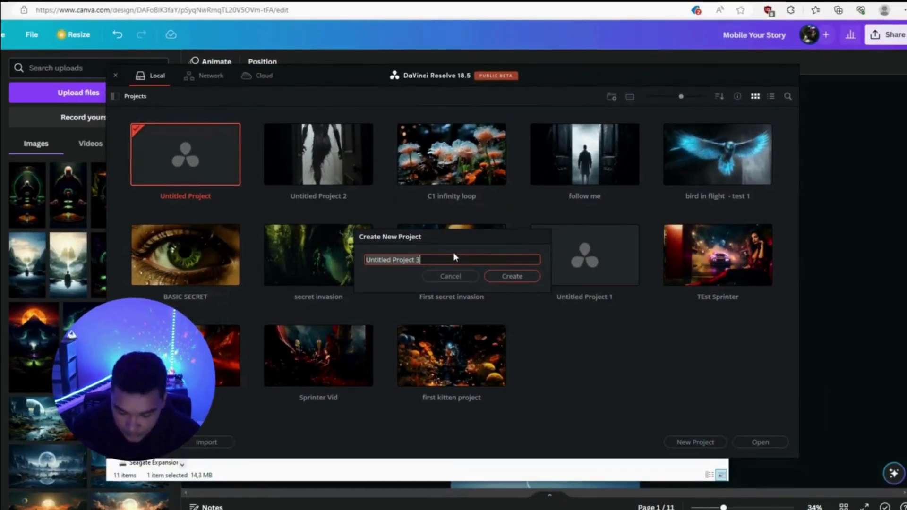
text(Medi)
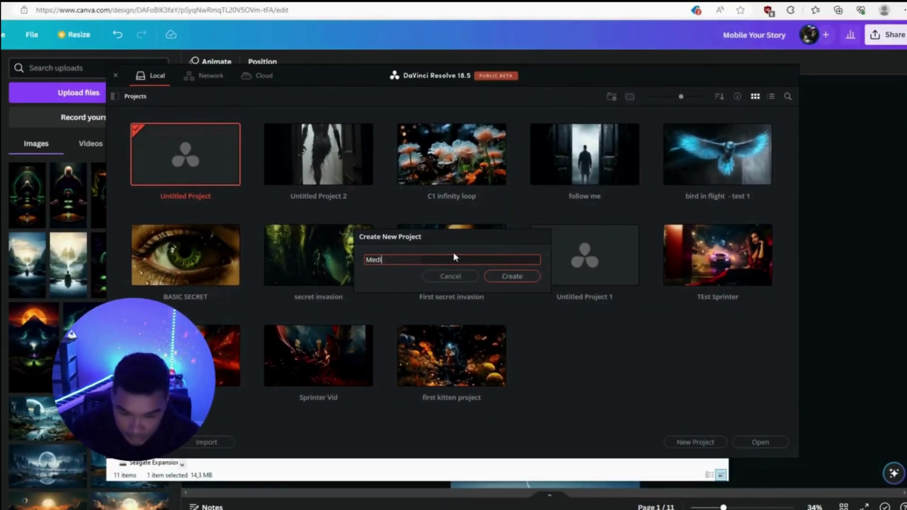
text(tation)
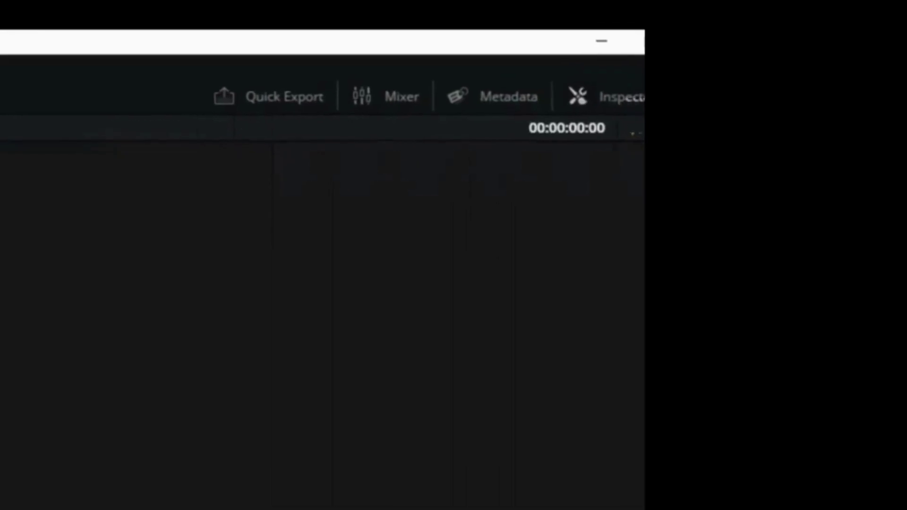
Step: Show the Inspector beside the viewer on the Edit page
click(613, 97)
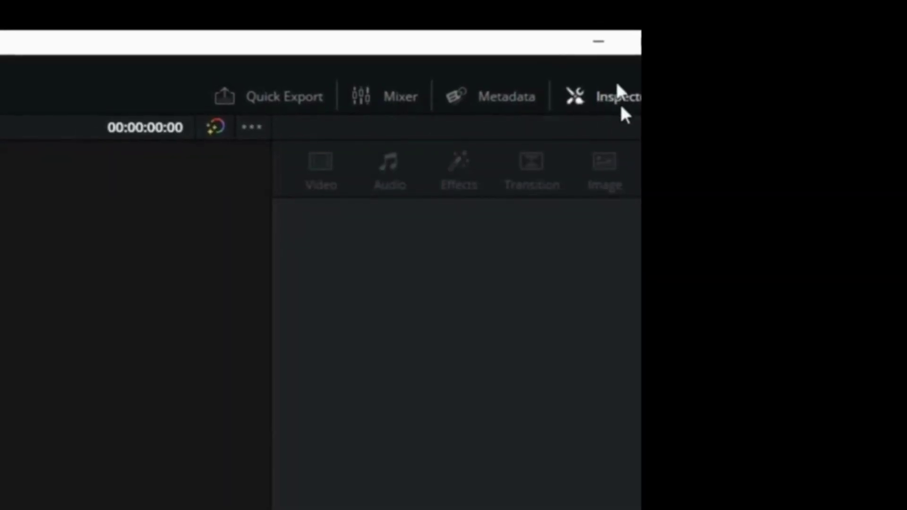
click(619, 102)
click(617, 100)
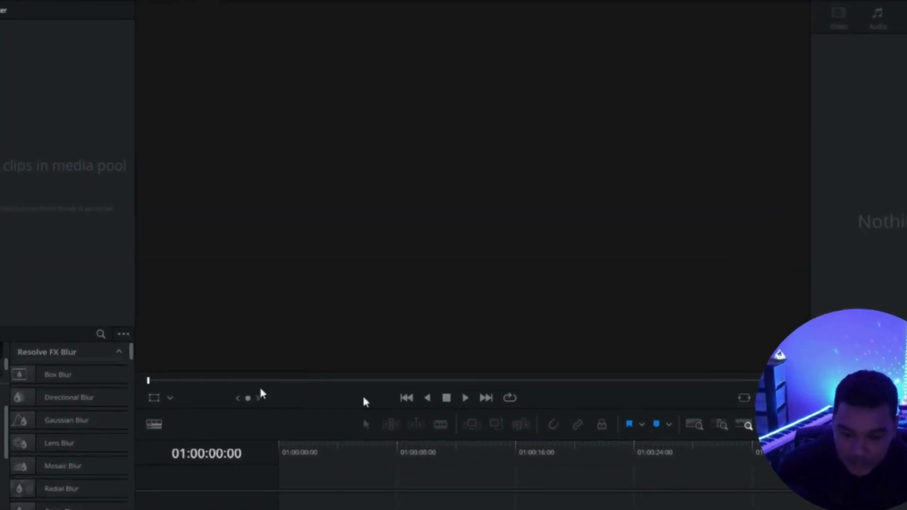
drag(439, 415, 457, 268)
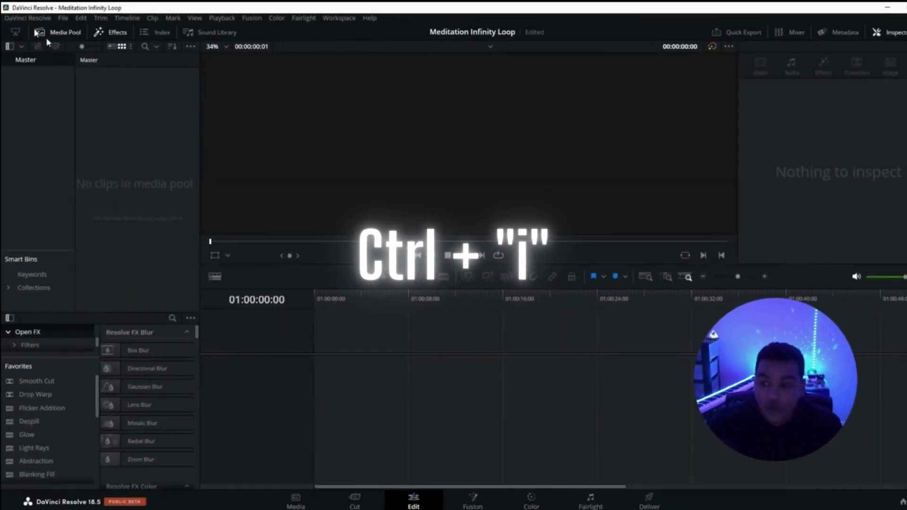
Step: Import images 1 to 11 from the Mobile Your Story folder in Downloads into the media pool
click(63, 18)
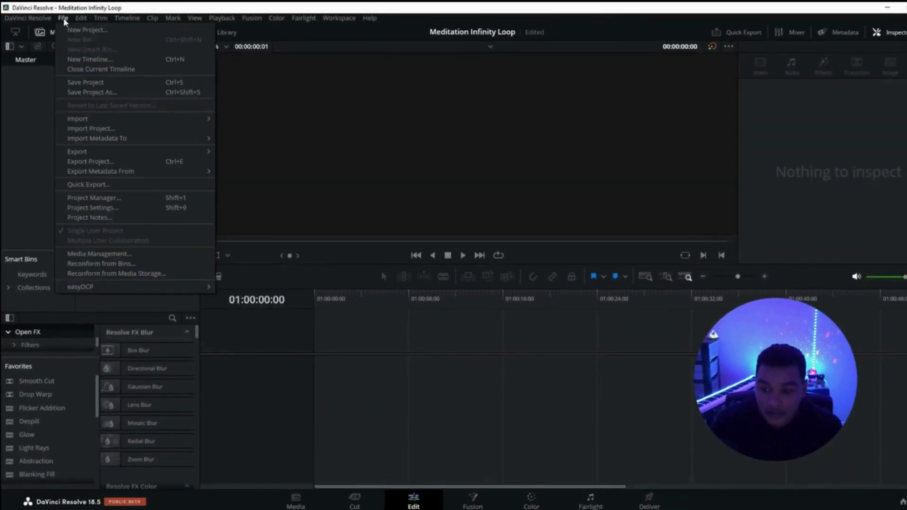
mouse_move(93, 117)
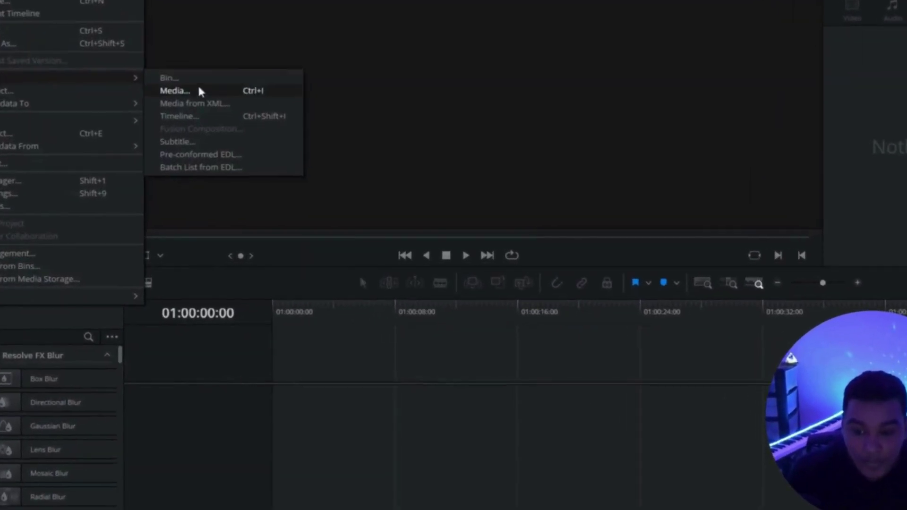
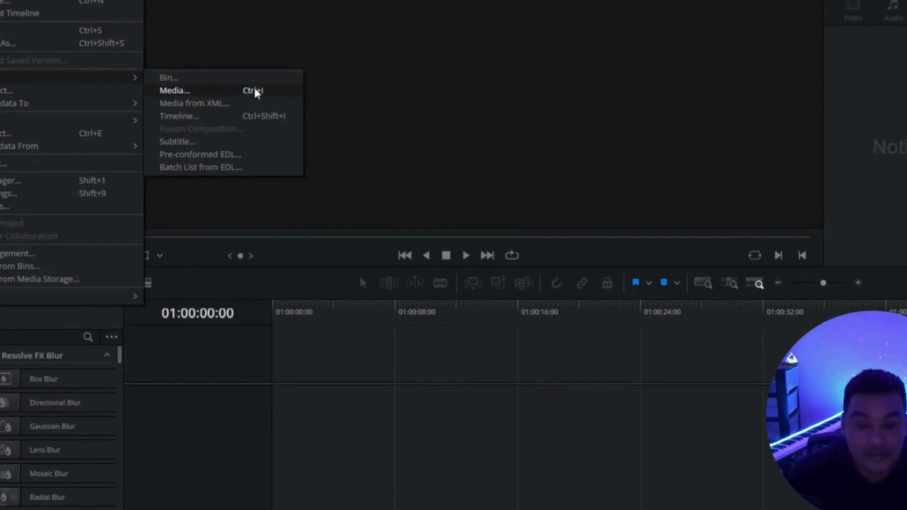
click(176, 90)
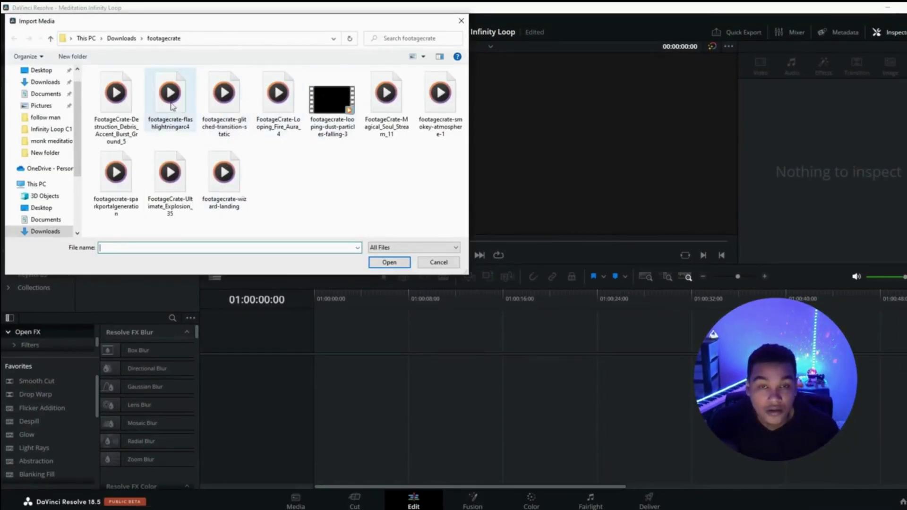
click(121, 38)
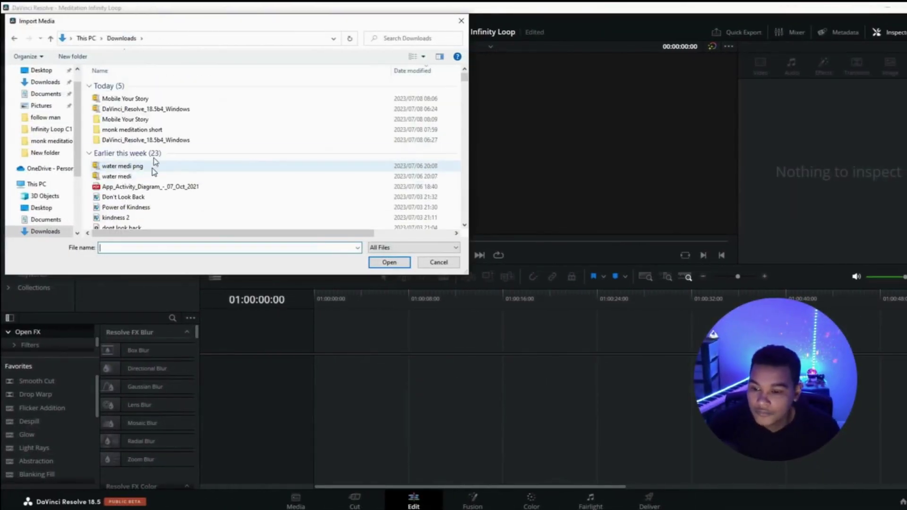
double_click(132, 130)
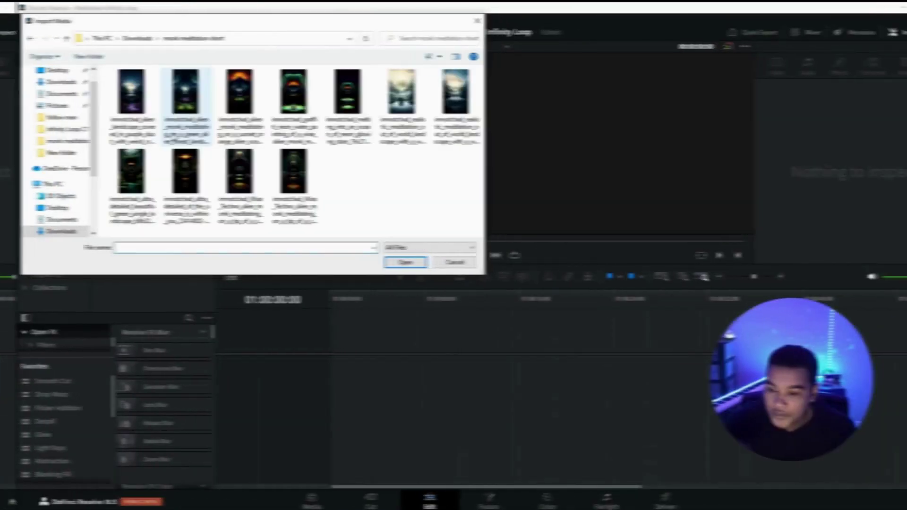
click(122, 39)
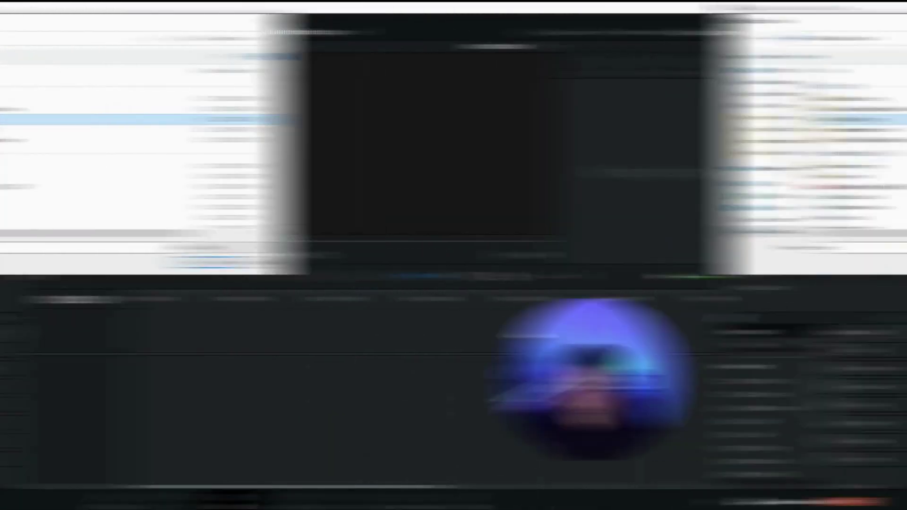
double_click(123, 119)
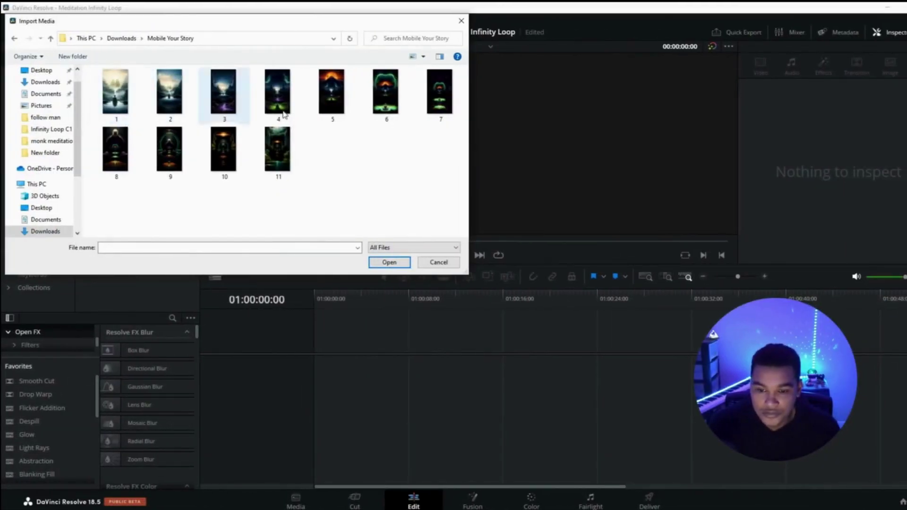
drag(86, 67, 443, 189)
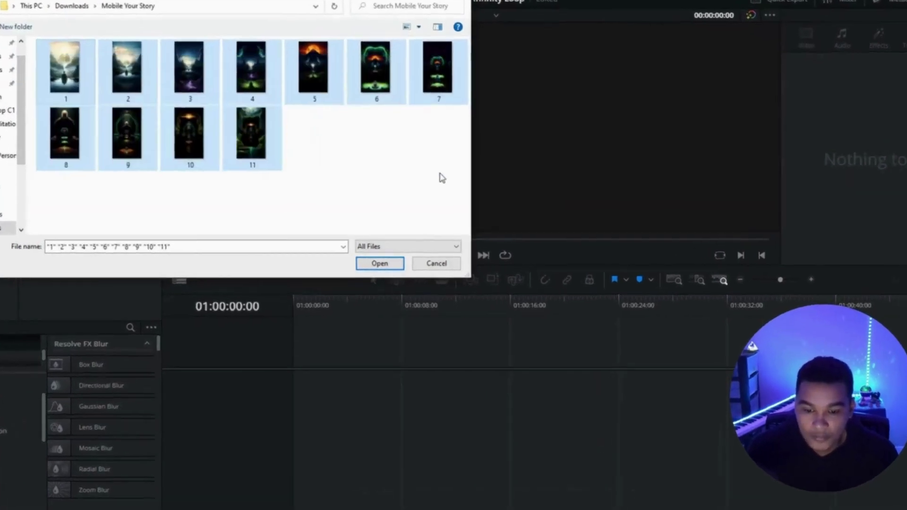
click(363, 263)
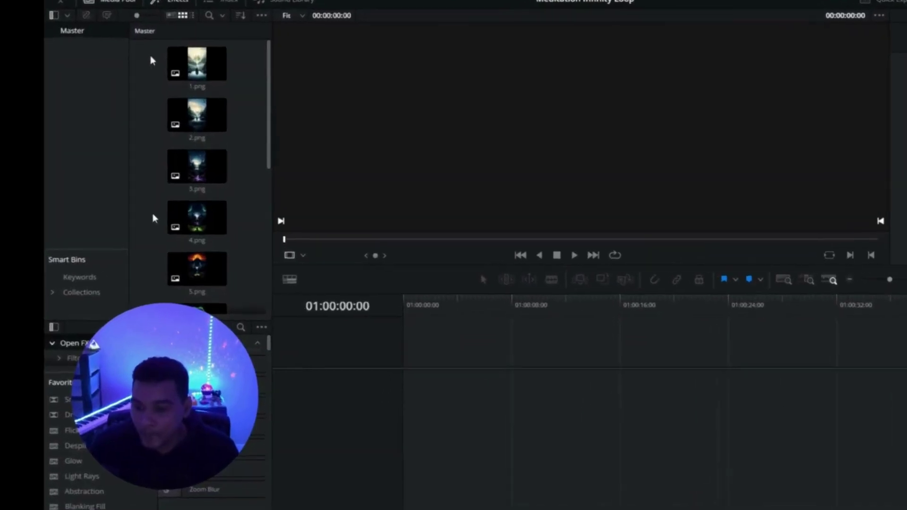
Step: Place all eleven PNG images from the media pool in order on the Video 1 track, starting at 01:00:00:00
drag(198, 82, 188, 280)
drag(146, 167, 415, 454)
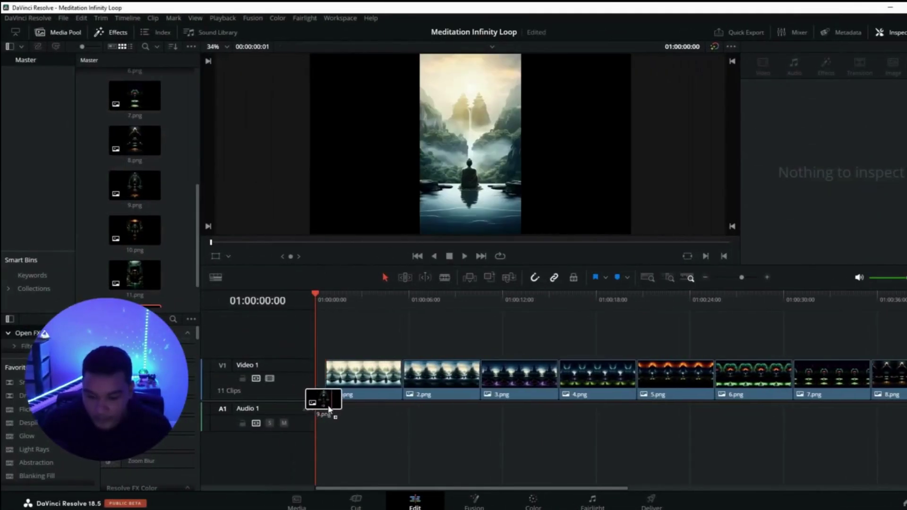
drag(329, 409, 321, 405)
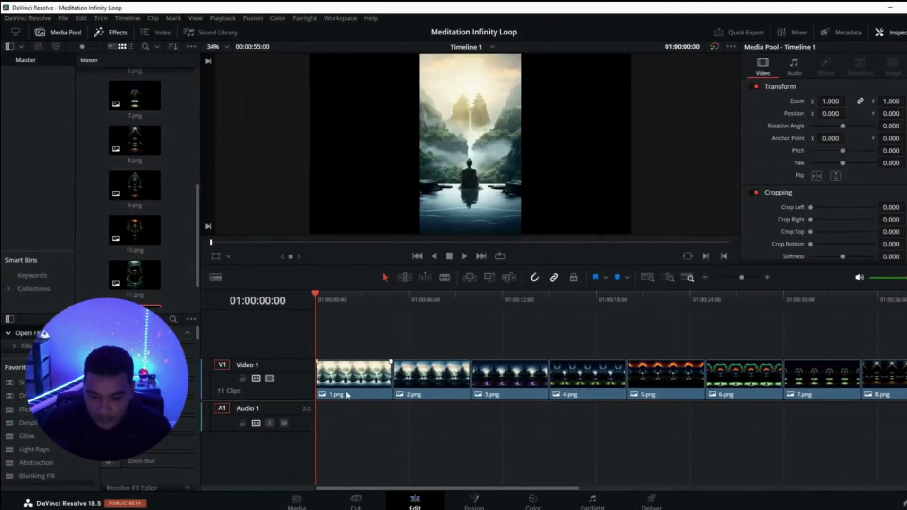
Step: Set the duration of all eleven image clips on the Video 1 track to 2 seconds
drag(378, 494, 530, 494)
key(Home)
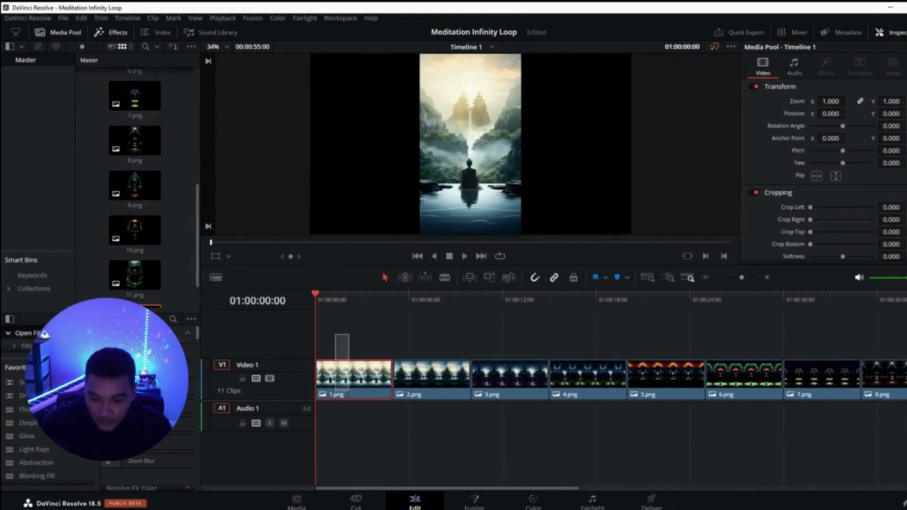
drag(349, 391, 449, 388)
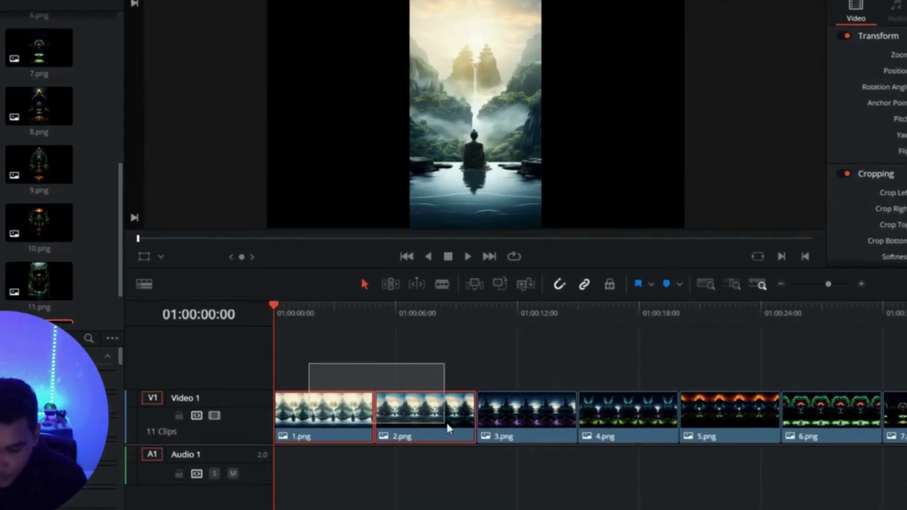
drag(448, 428, 780, 406)
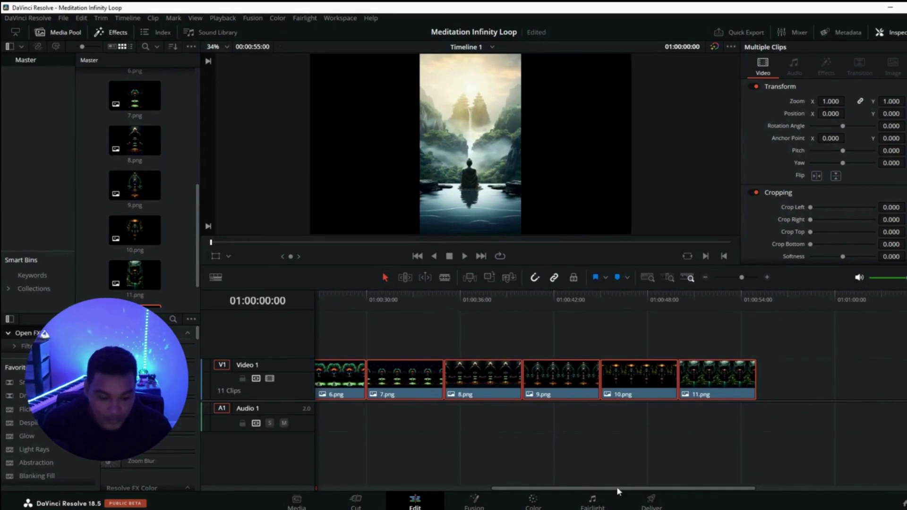
drag(616, 489, 388, 491)
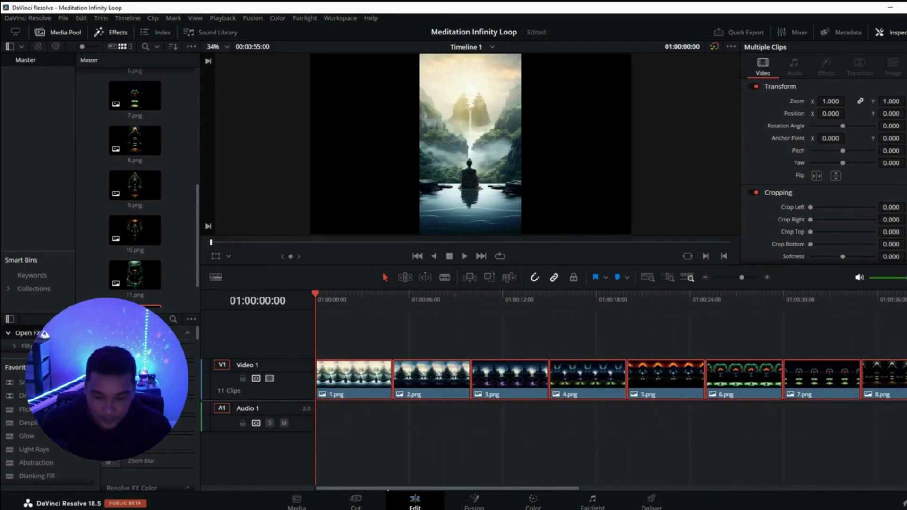
right_click(372, 375)
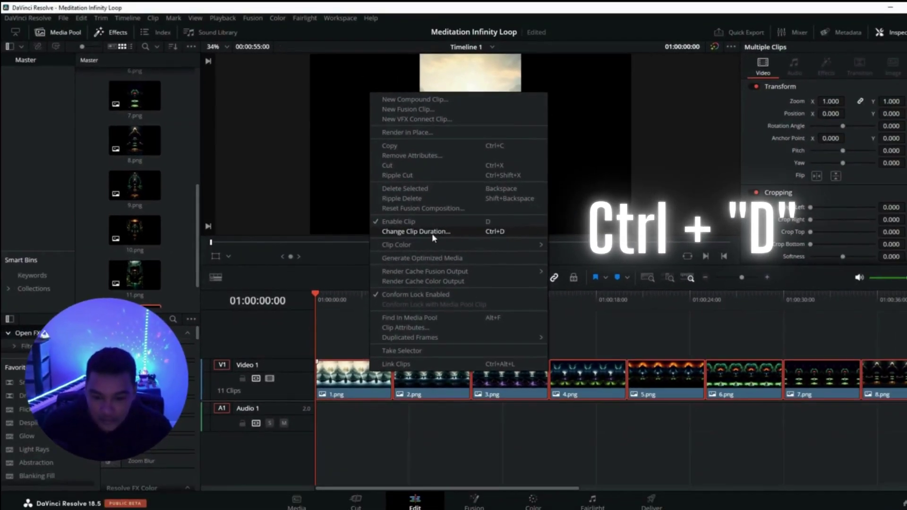
click(509, 227)
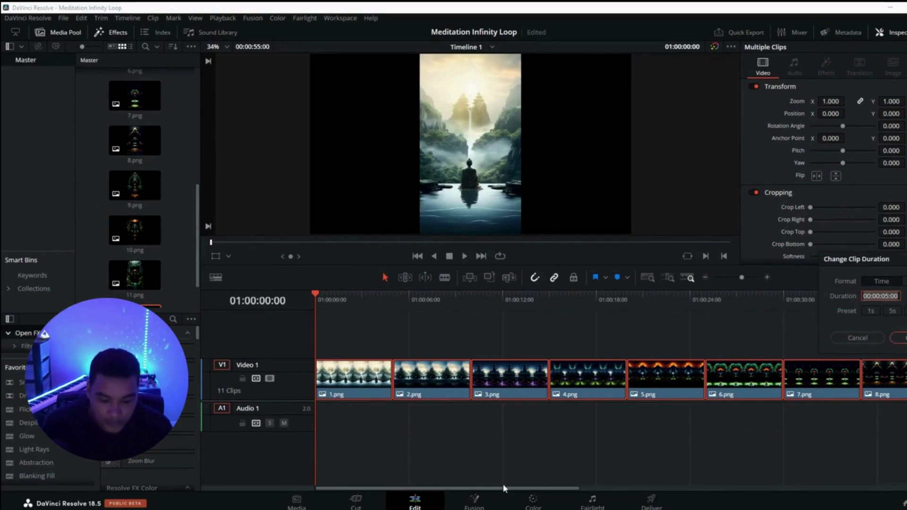
key(Return)
drag(502, 487, 602, 486)
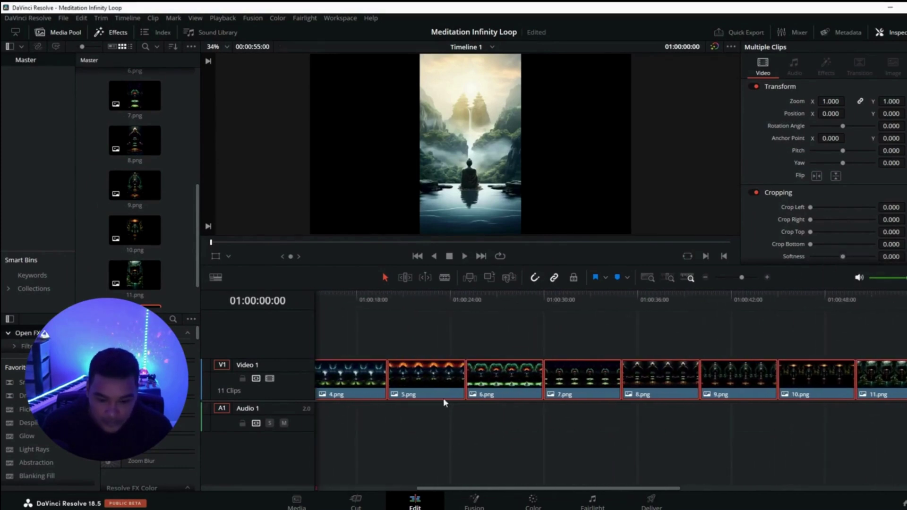
right_click(432, 372)
click(479, 234)
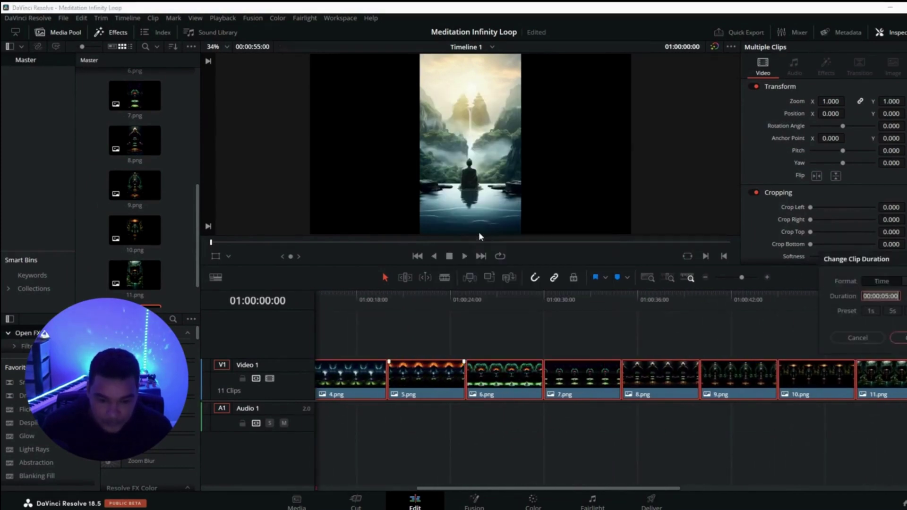
key(Return)
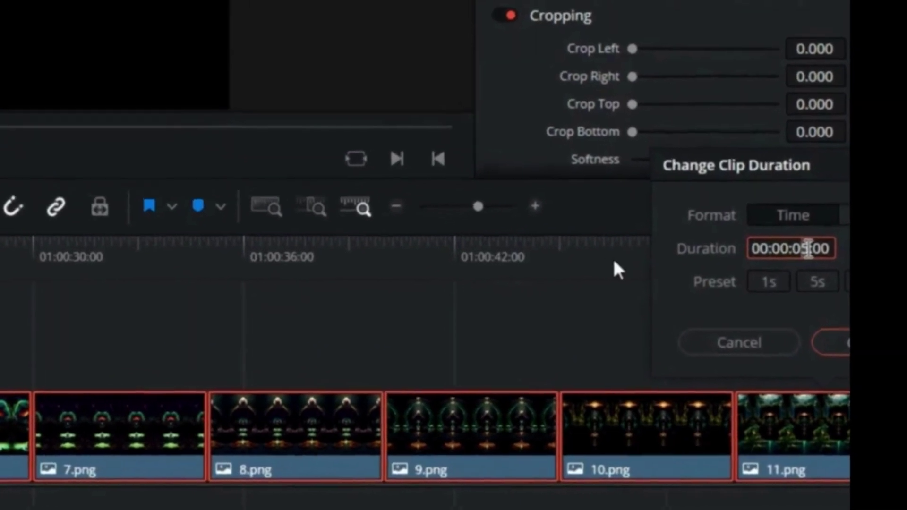
text(2)
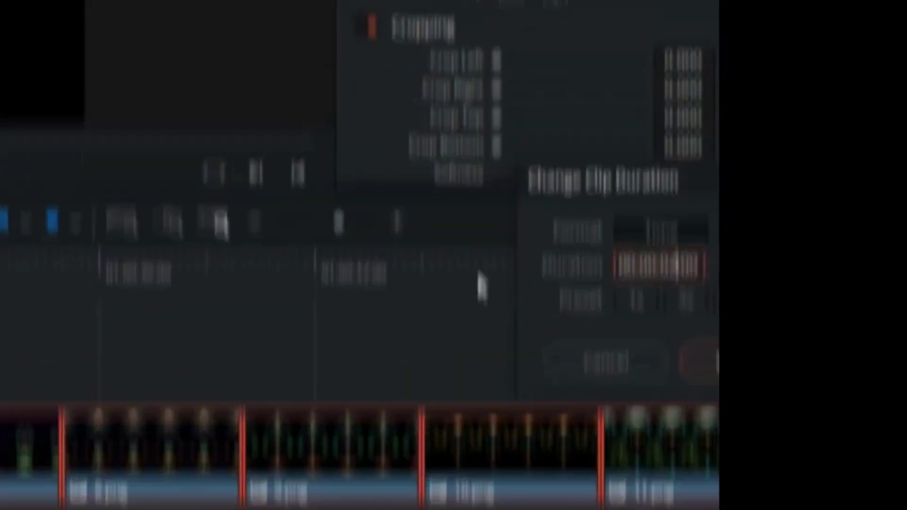
key(Return)
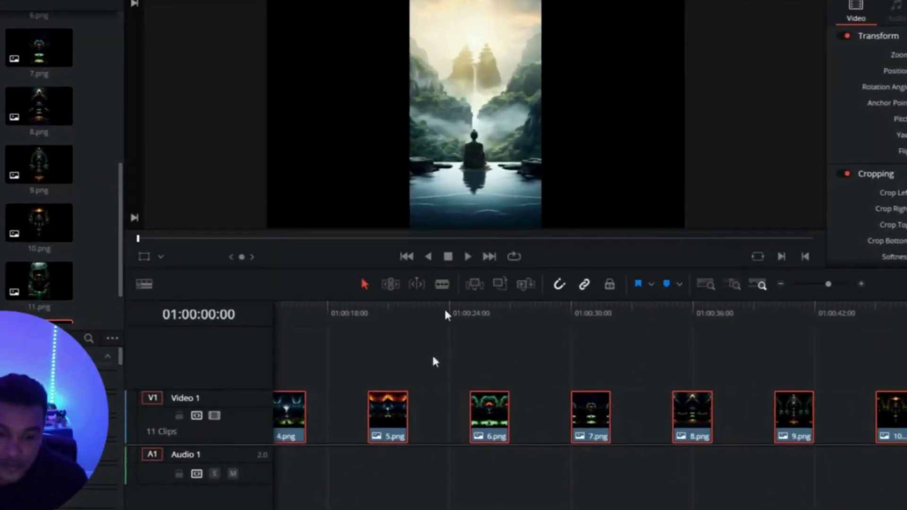
Step: Delete every gap between the clips on Video 1 so images 1 to 11 sit back to back, and save the project
key(Home)
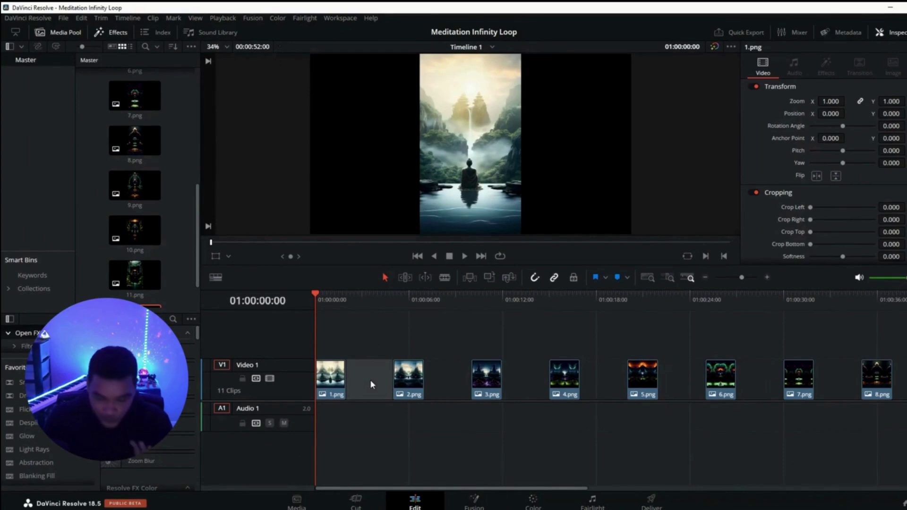
key(Delete)
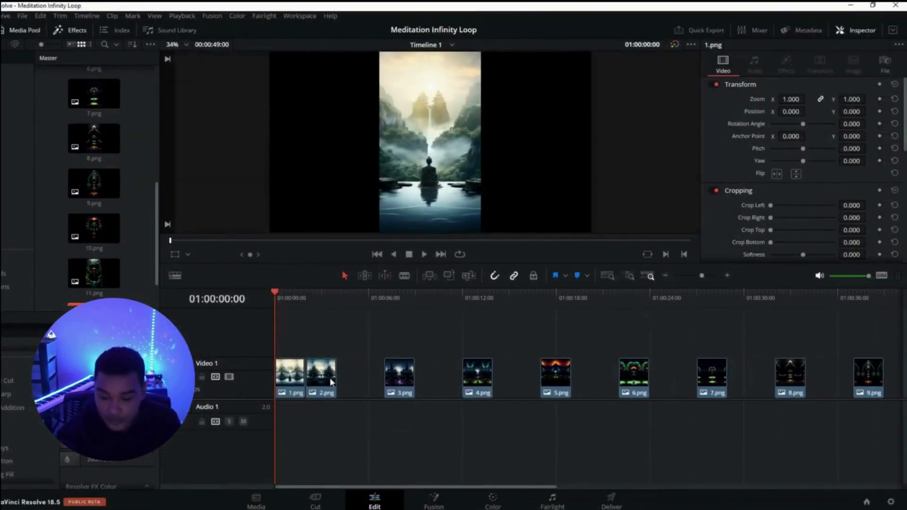
click(363, 378)
key(Delete)
click(389, 390)
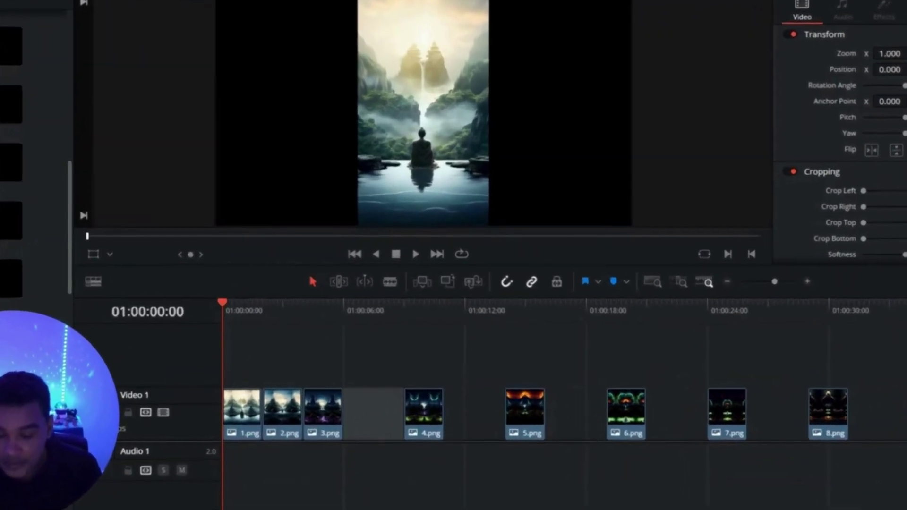
key(Delete)
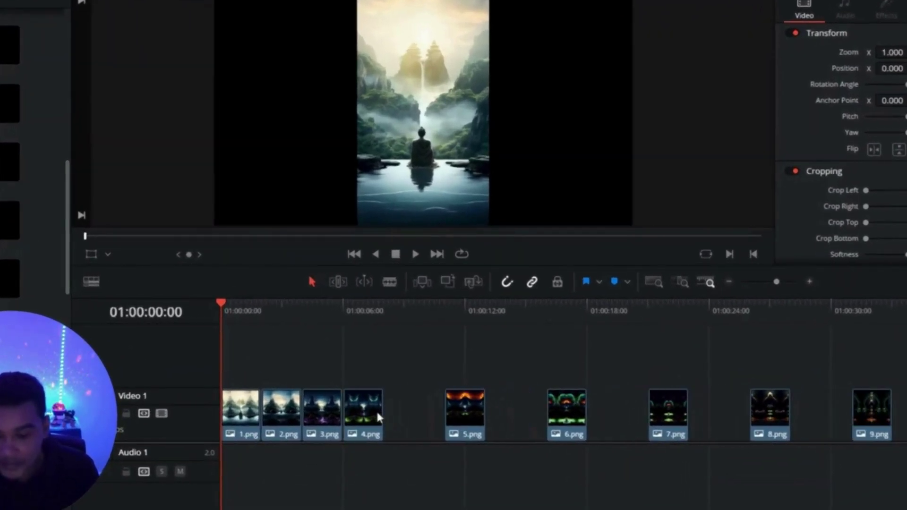
click(411, 414)
key(Delete)
click(439, 415)
key(Delete)
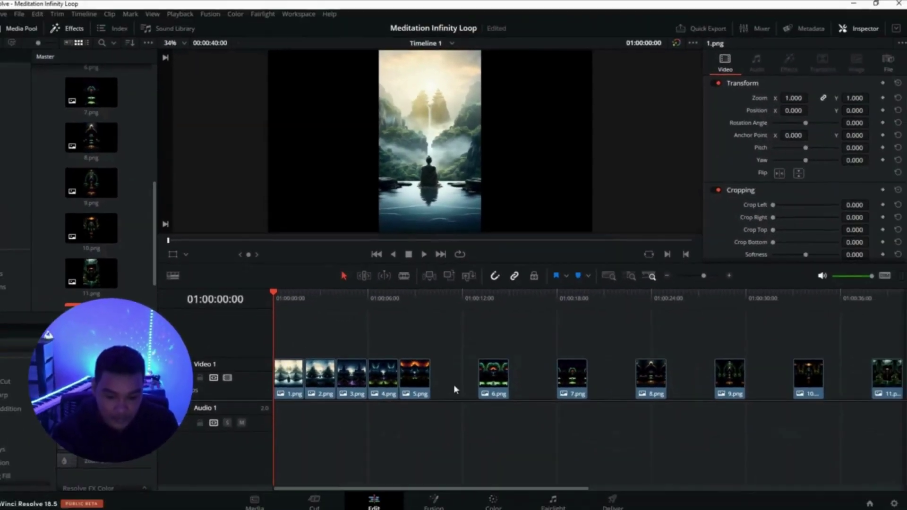
click(494, 425)
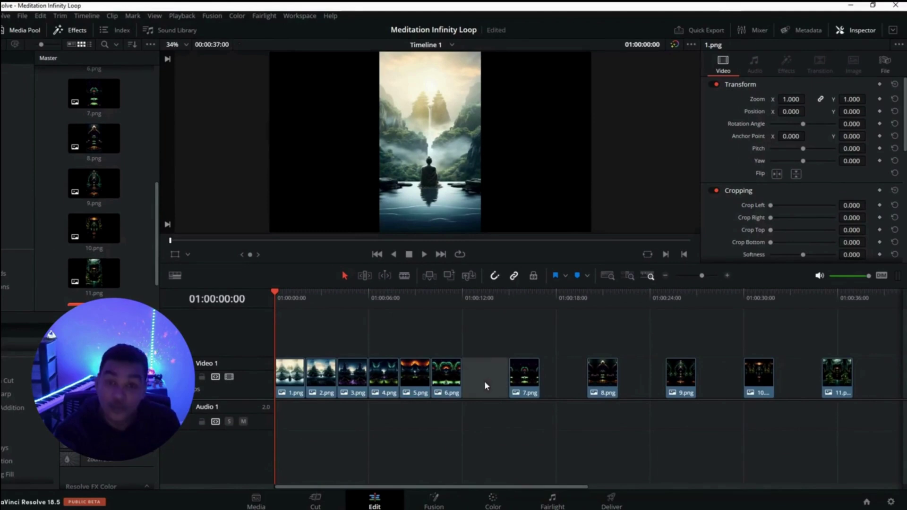
key(Delete)
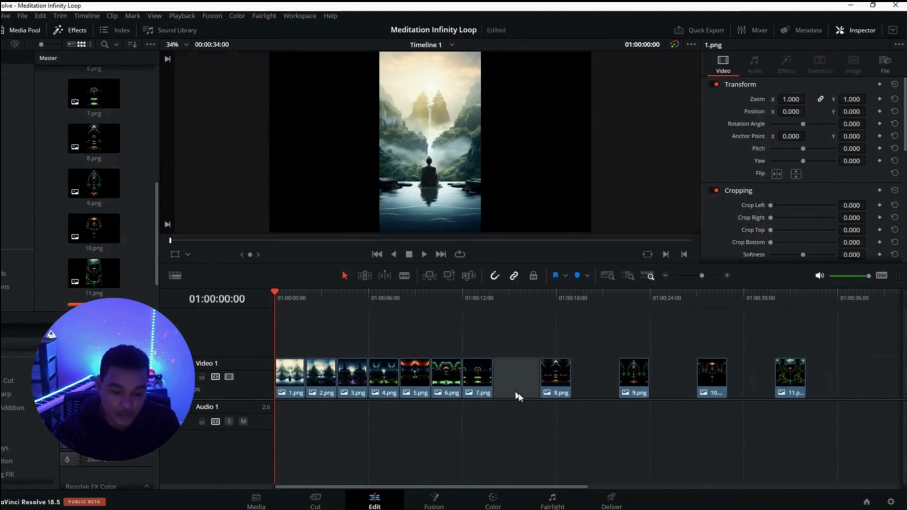
key(Delete)
click(540, 389)
key(Delete)
click(576, 381)
key(Delete)
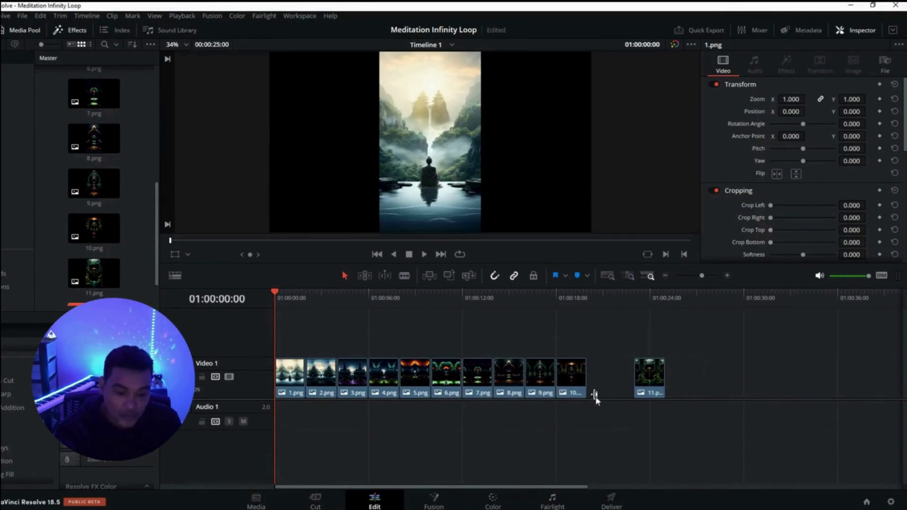
click(594, 387)
key(Delete)
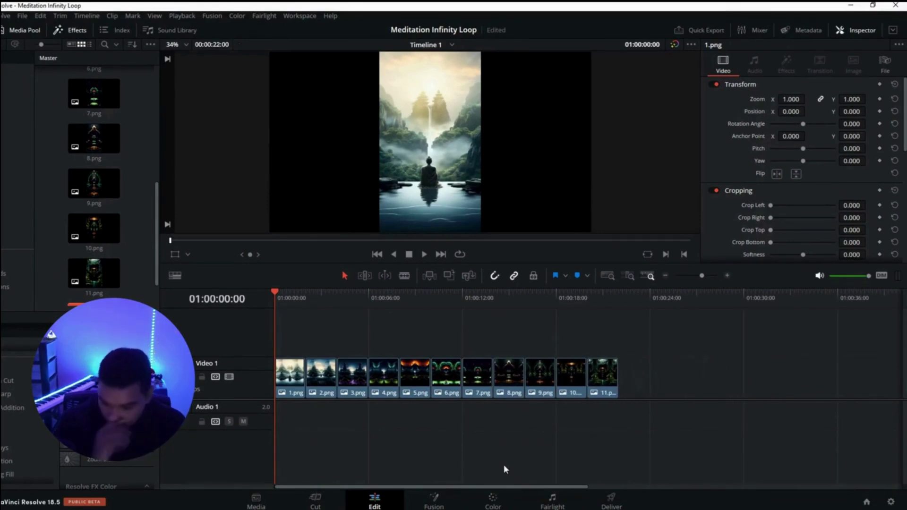
key(ctrl+s)
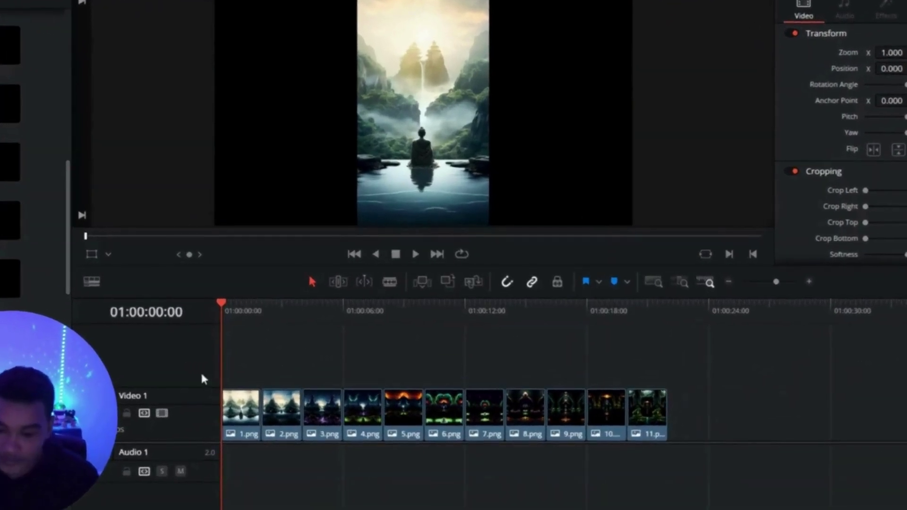
Step: Set the zoom of all eleven clips on Video 1 to 2.000 in X and Y
drag(240, 352, 642, 433)
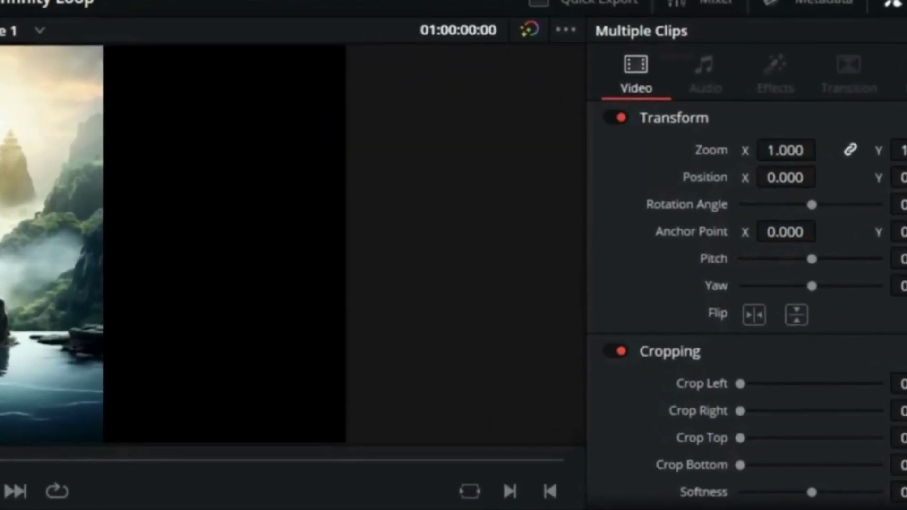
drag(789, 99, 793, 99)
click(789, 151)
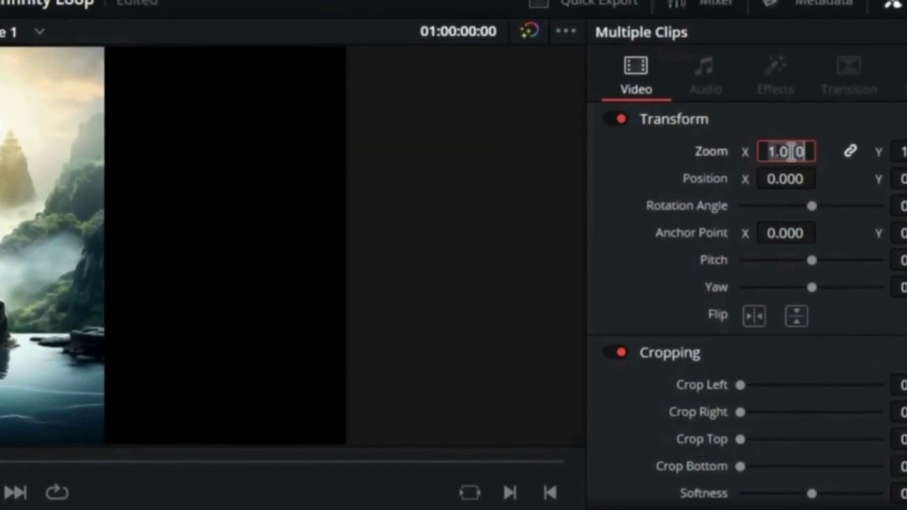
text(2)
key(Return)
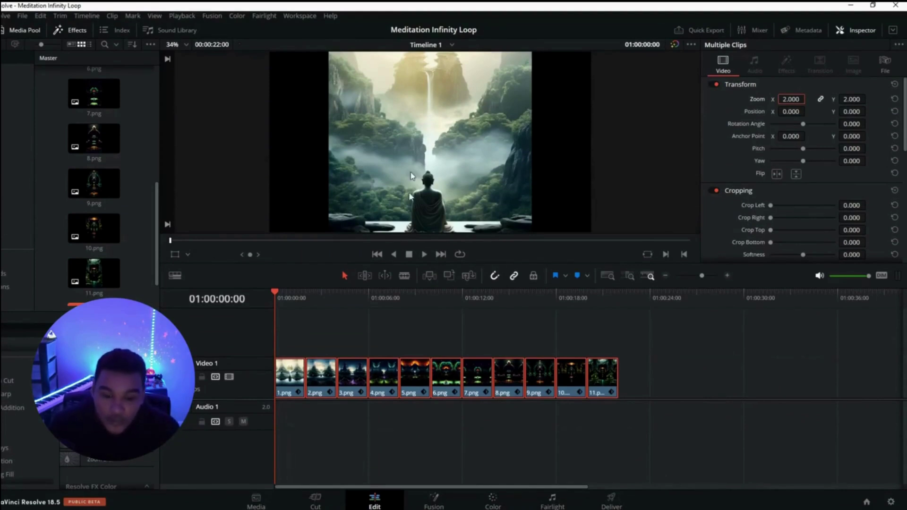
Step: Keyframe the zoom of clip 1.png from 2.000 at 01:00:00:00 to 1.000 at 01:00:02:00, and scrub through the clip to check the zoom-out
mouse_move(282, 295)
mouse_down()
mouse_move(374, 294)
mouse_move(271, 297)
mouse_up()
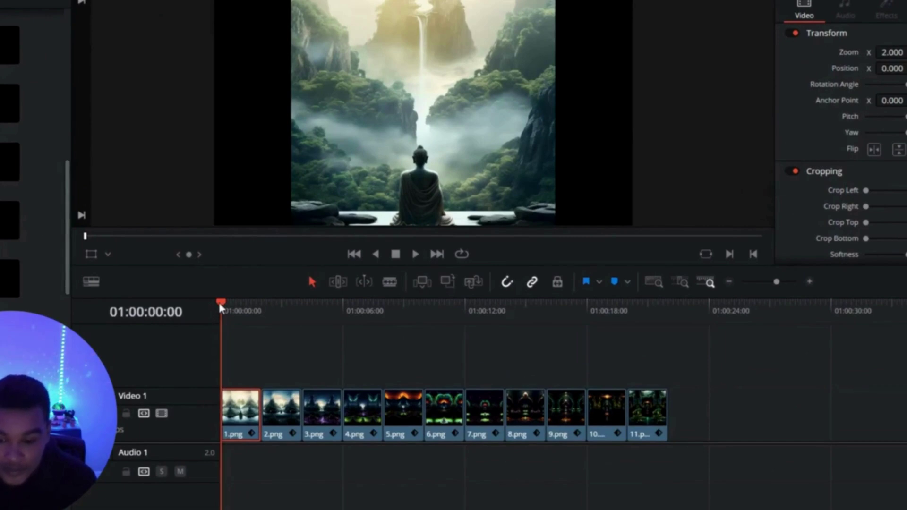
mouse_move(219, 302)
mouse_down()
mouse_move(244, 301)
mouse_move(222, 302)
mouse_up()
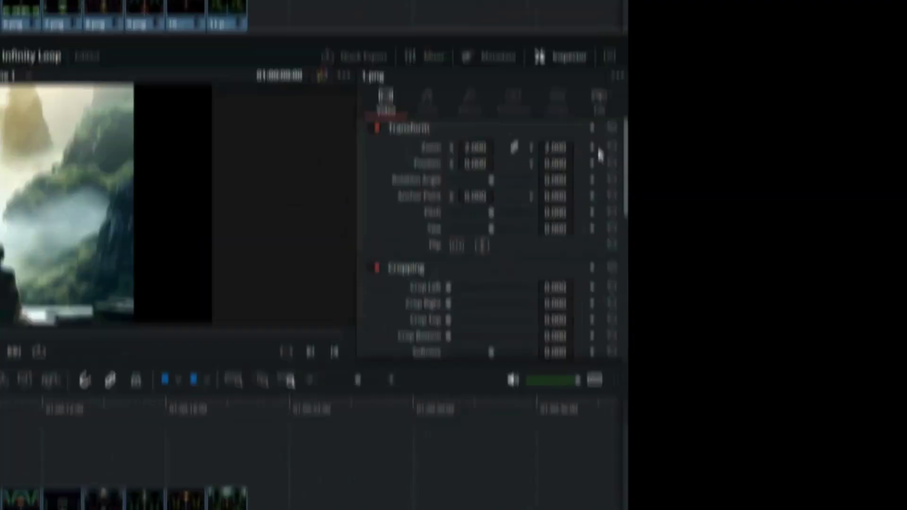
click(879, 99)
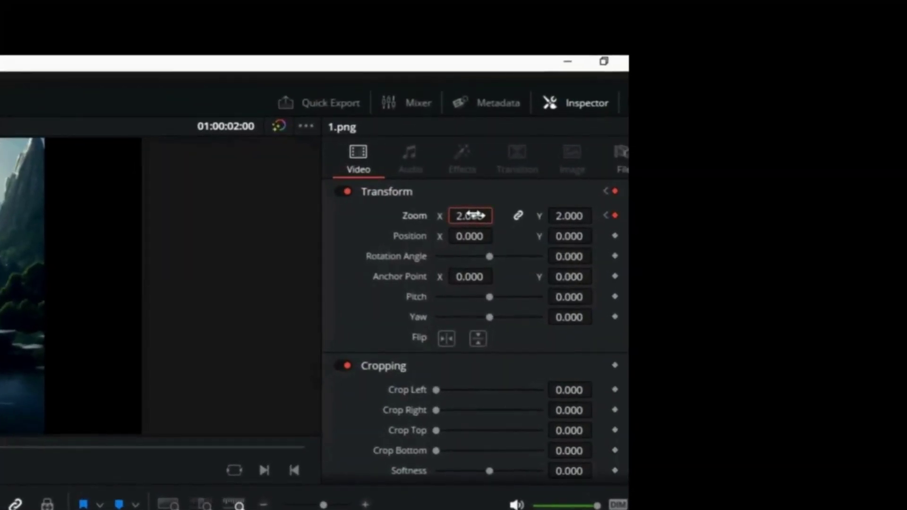
drag(474, 214, 473, 214)
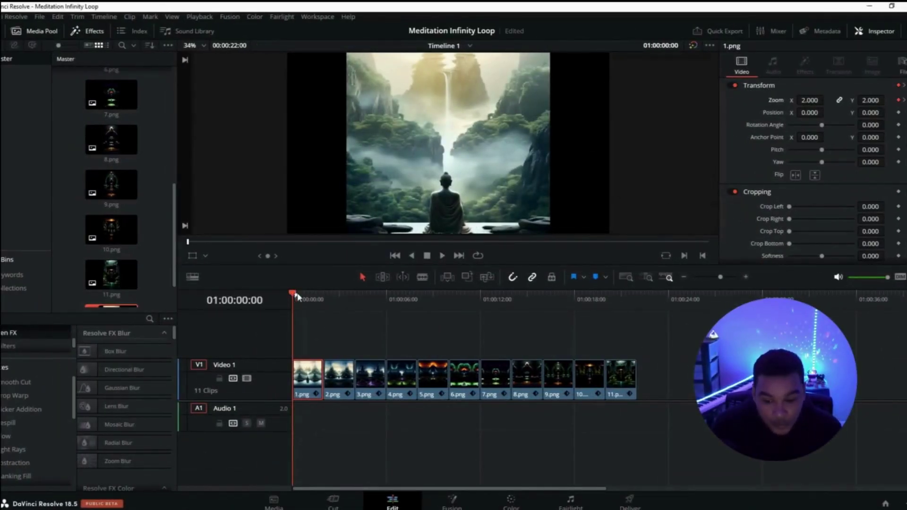
drag(293, 297, 320, 298)
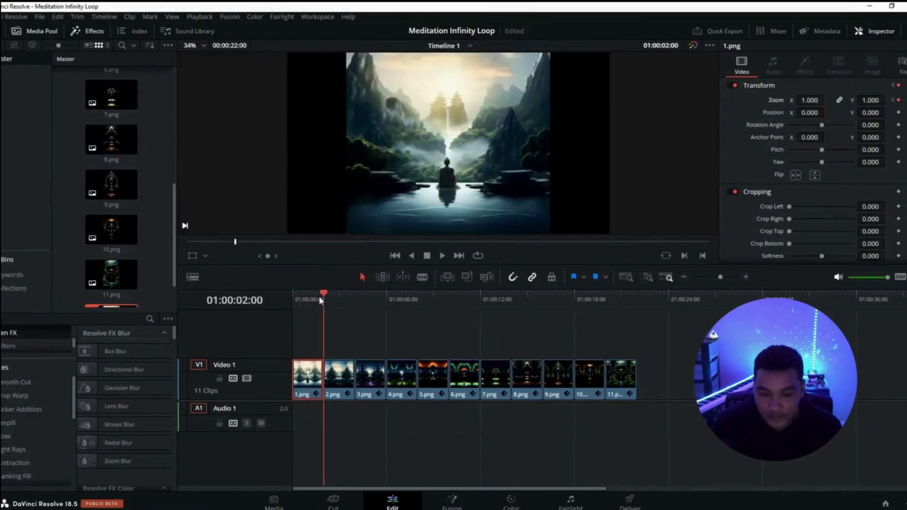
mouse_move(319, 296)
mouse_down()
mouse_move(299, 295)
mouse_move(316, 299)
mouse_up()
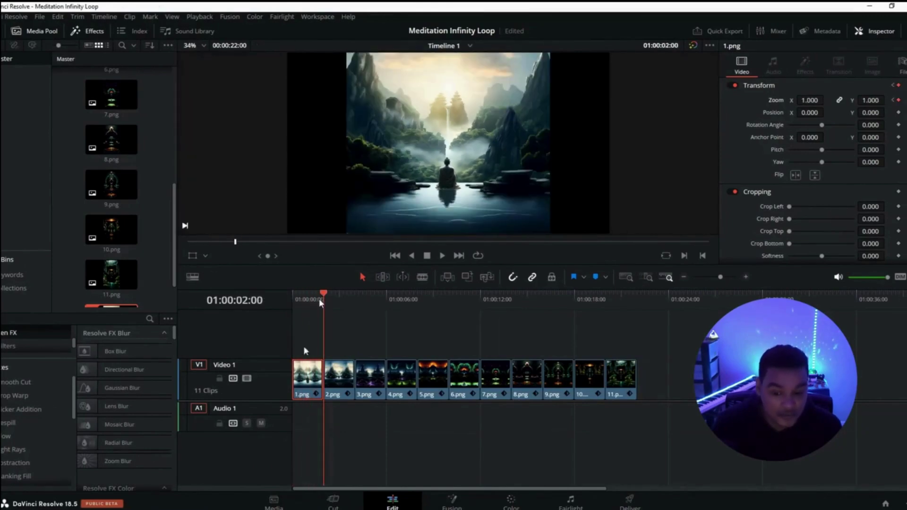
Step: Copy clip 1.png and paste all its video attributes onto clips 2.png to 11.png, maintaining keyframe timing
right_click(313, 378)
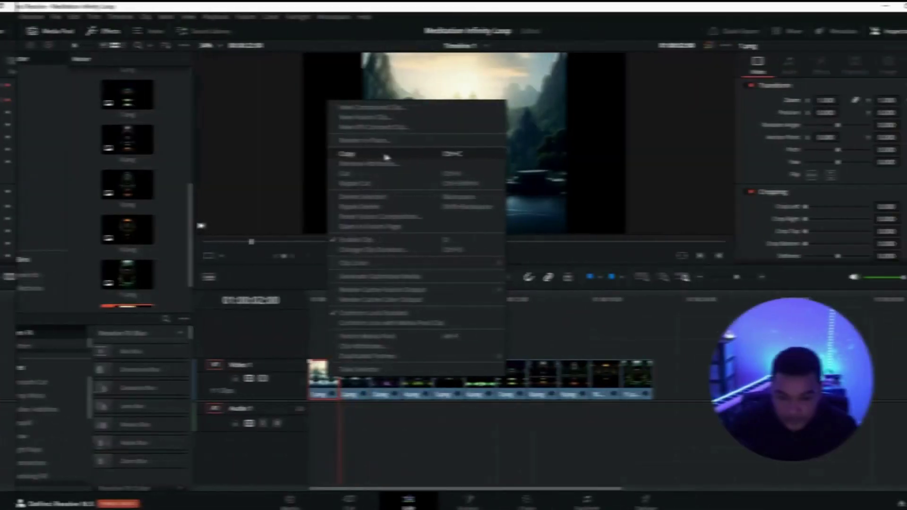
click(456, 187)
drag(335, 323, 626, 395)
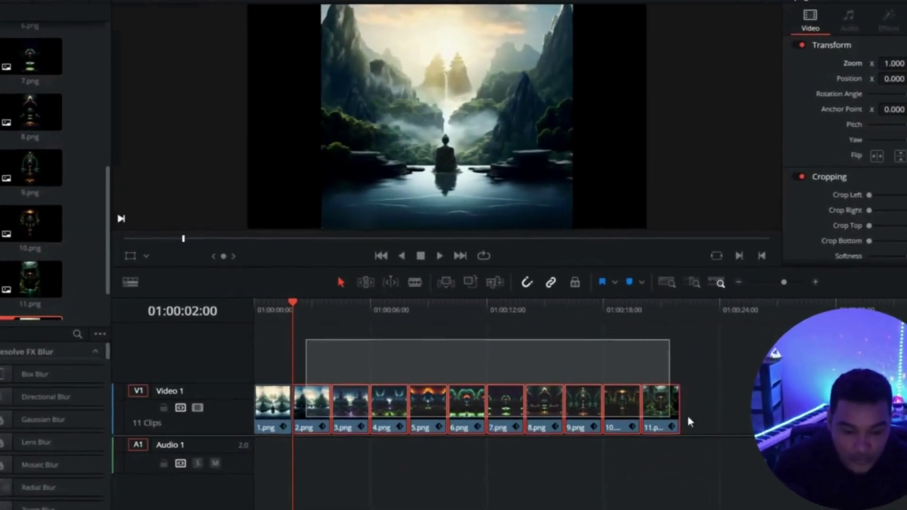
drag(682, 437, 681, 437)
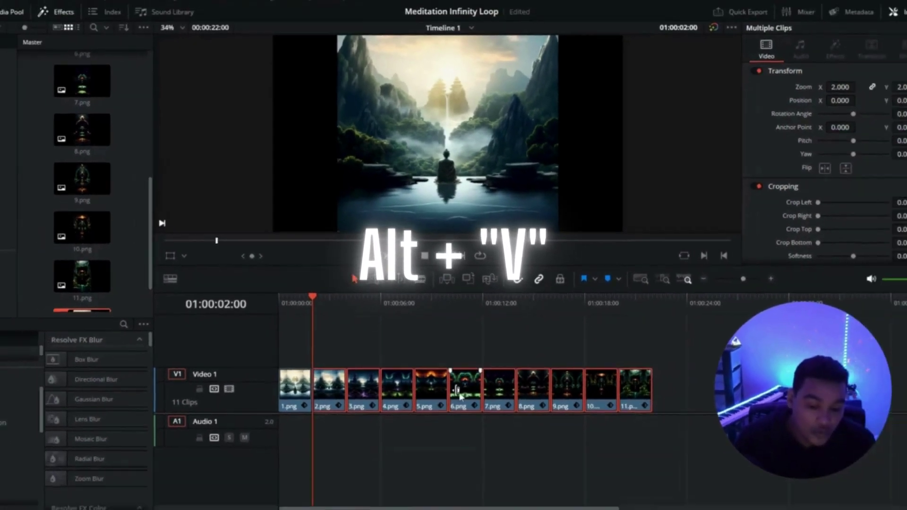
right_click(471, 422)
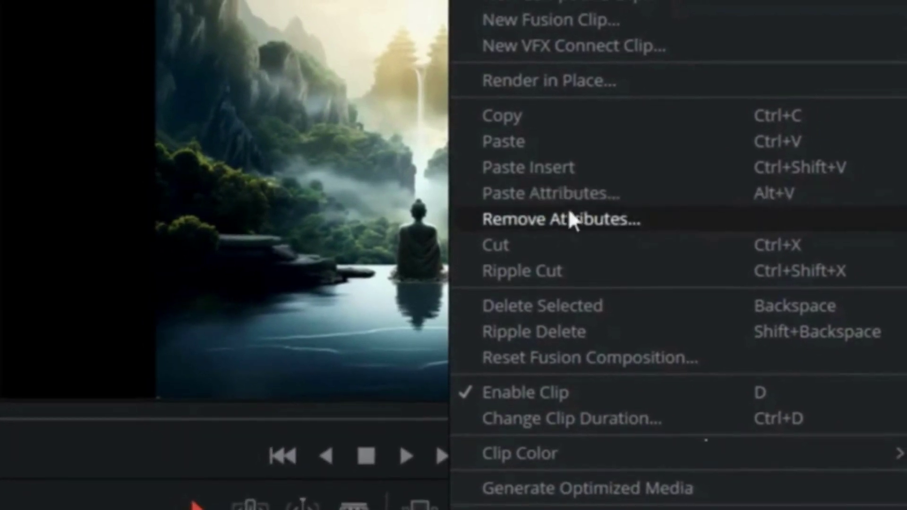
click(571, 194)
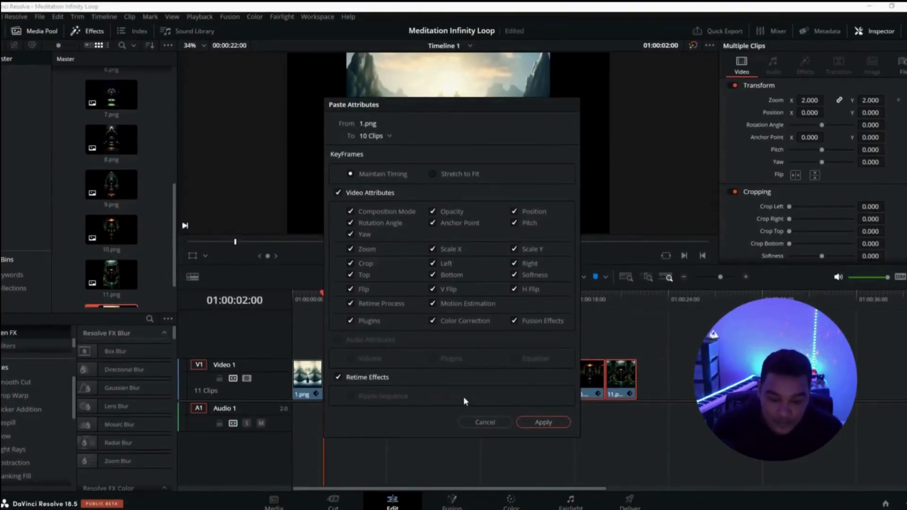
click(539, 423)
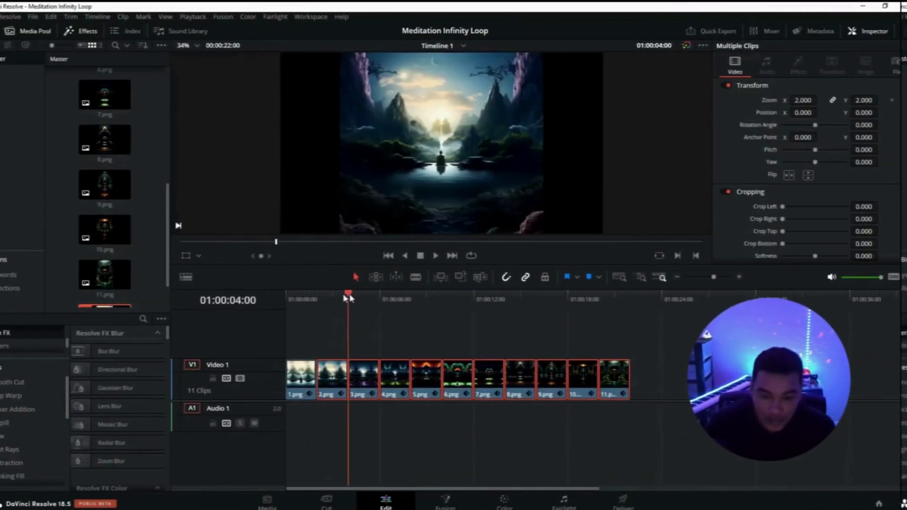
Step: Play the timeline from the start to review the zoom-outs with the viewer scaled to 100%, and return to the start
drag(346, 295, 305, 356)
drag(316, 297, 278, 294)
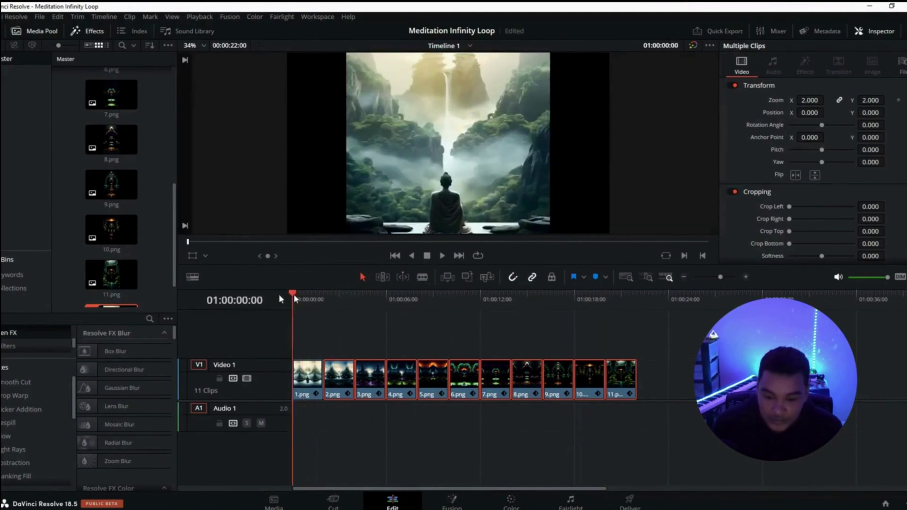
click(442, 256)
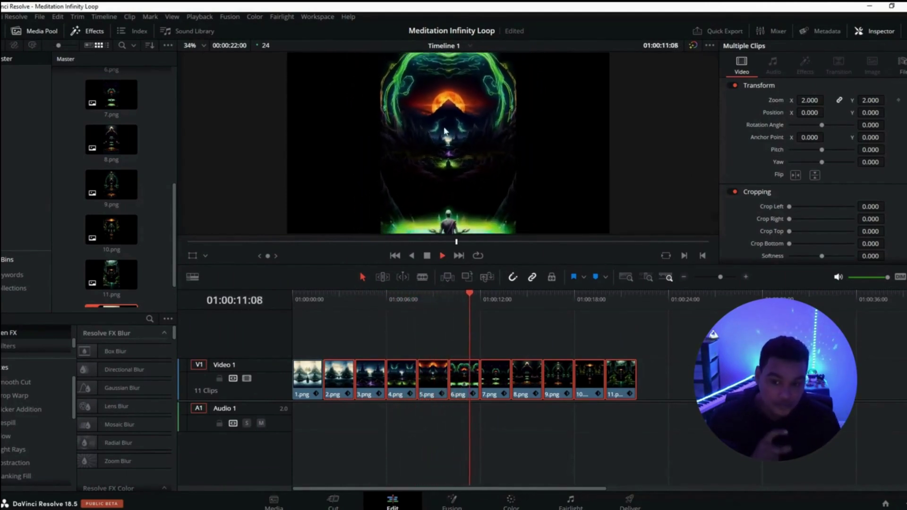
click(202, 46)
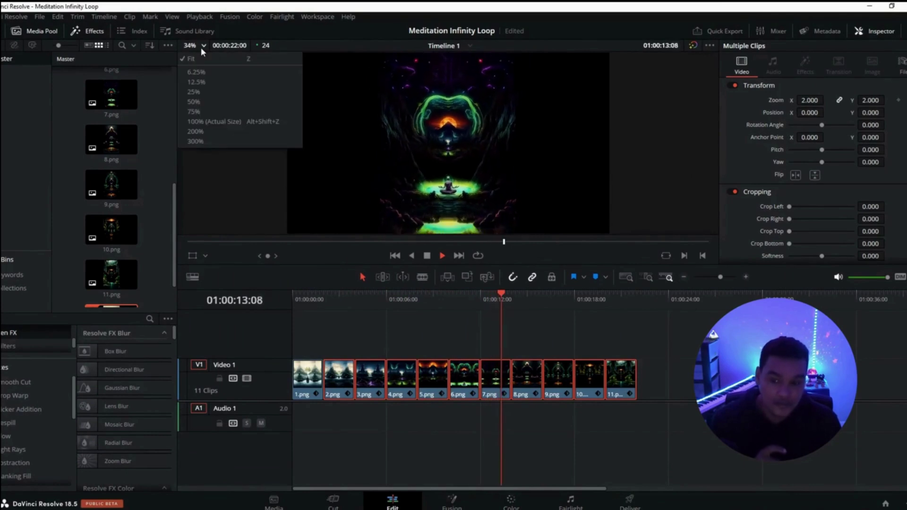
click(215, 125)
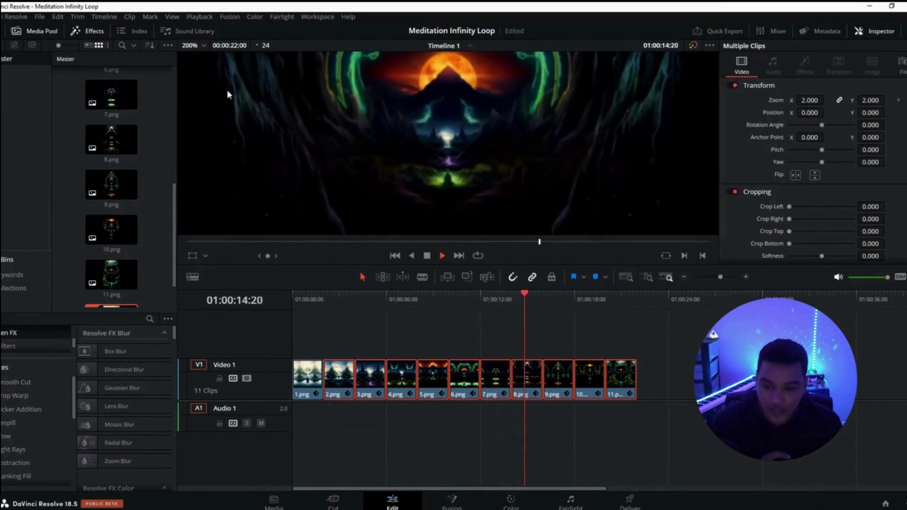
click(202, 46)
click(226, 123)
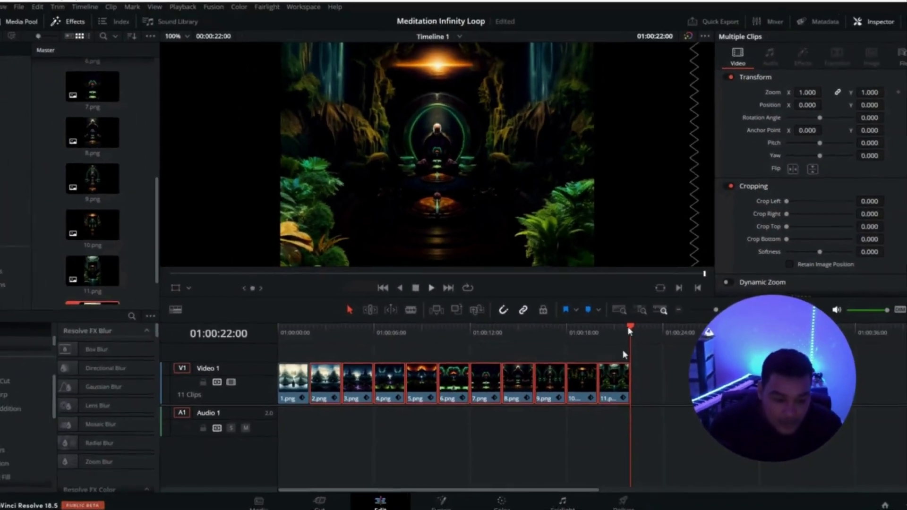
key(Home)
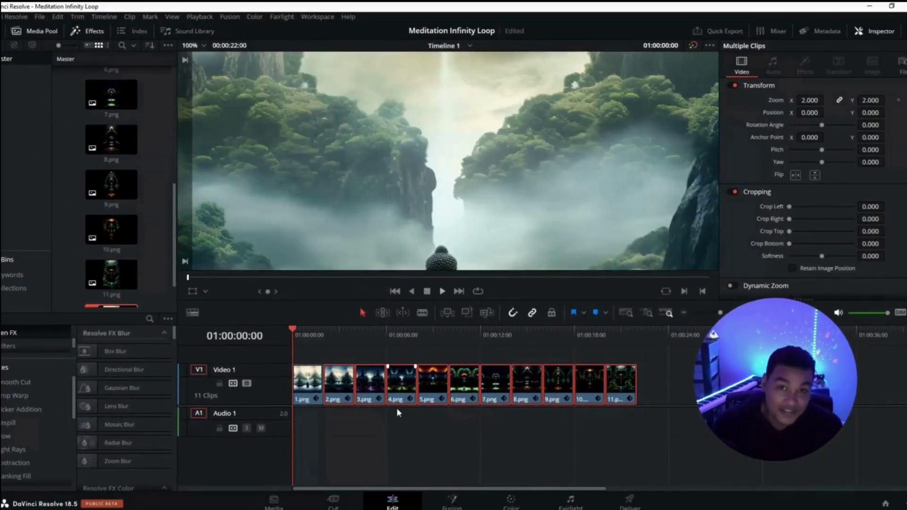
Step: Combine all eleven clips on Video 1 into a new compound clip, keeping the suggested name
click(310, 399)
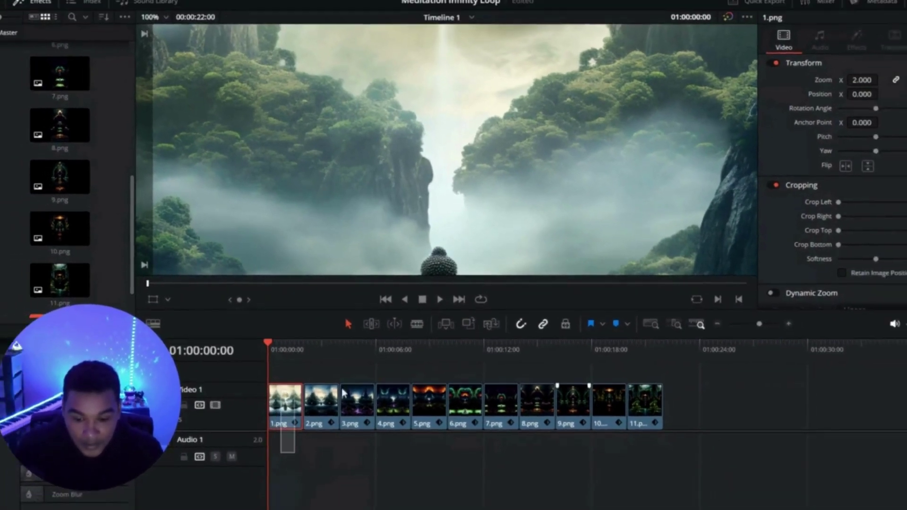
drag(261, 485, 658, 408)
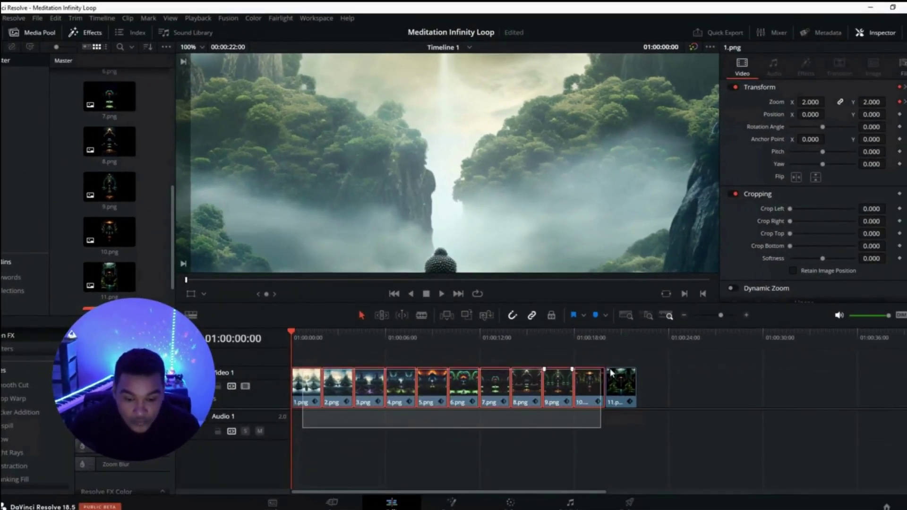
drag(626, 382, 627, 381)
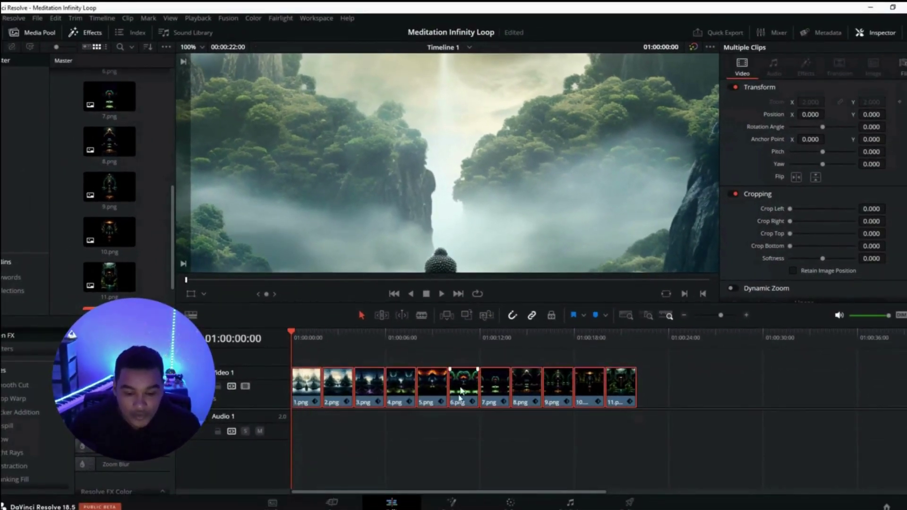
right_click(461, 392)
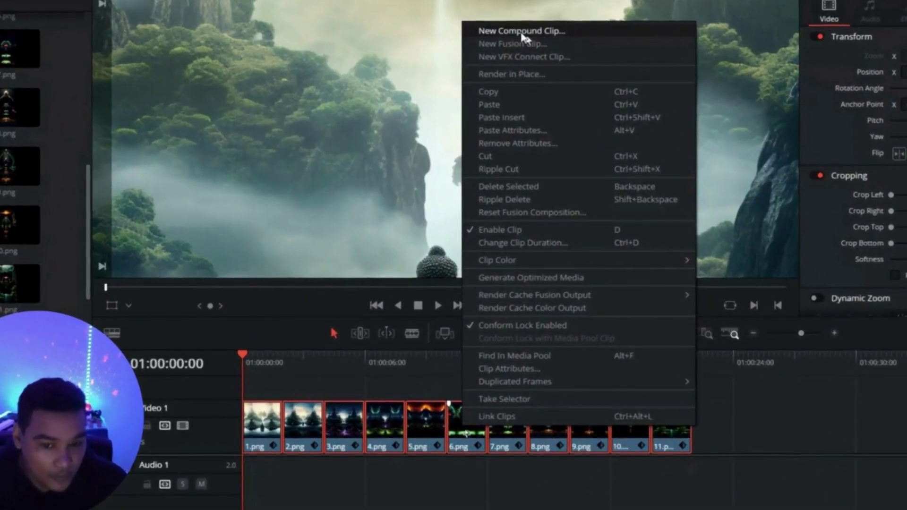
click(506, 83)
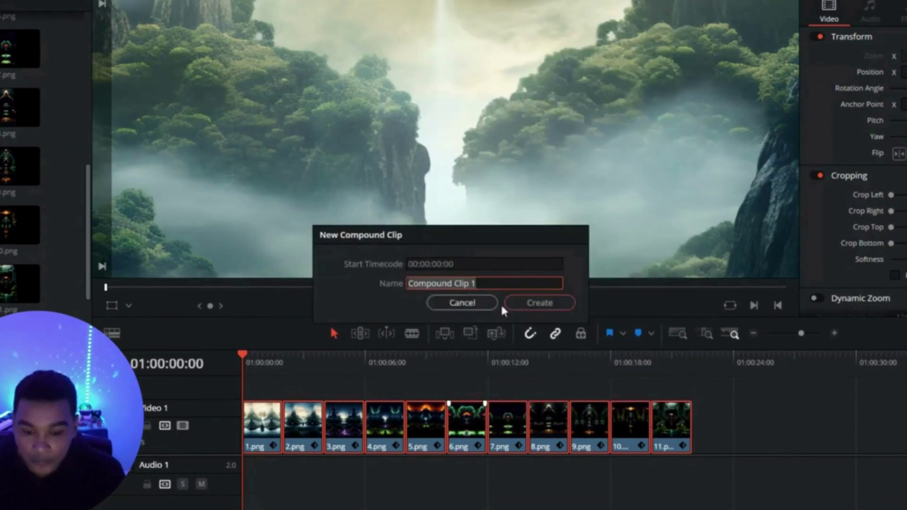
click(542, 304)
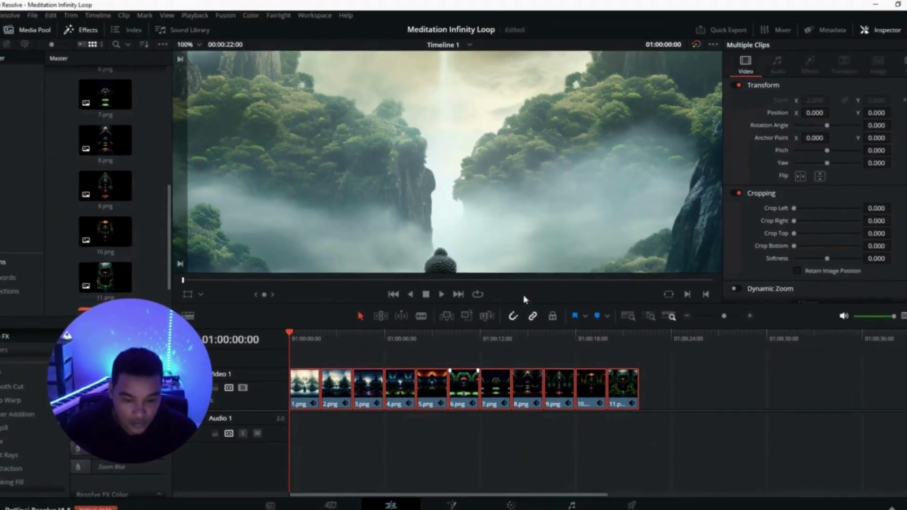
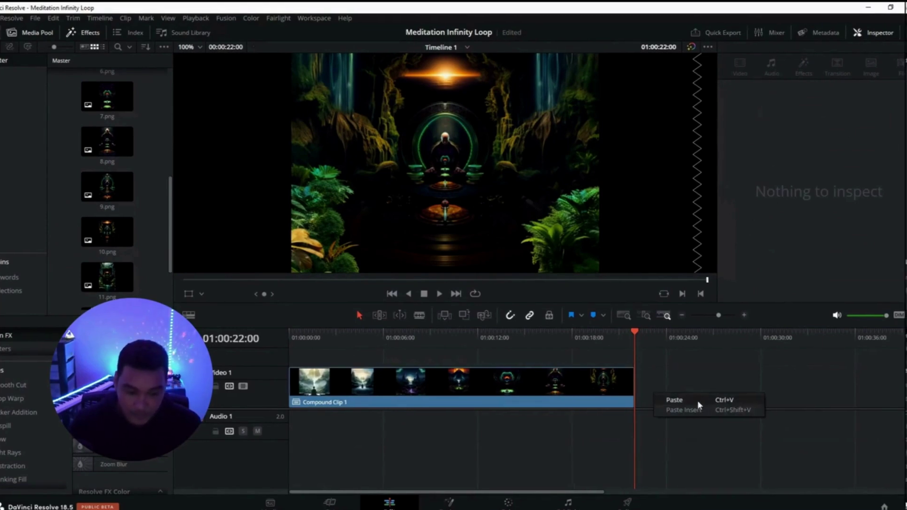
Step: Paste a copy of the compound clip directly after the original at 01:00:22:00, and scrub back to the join
click(697, 400)
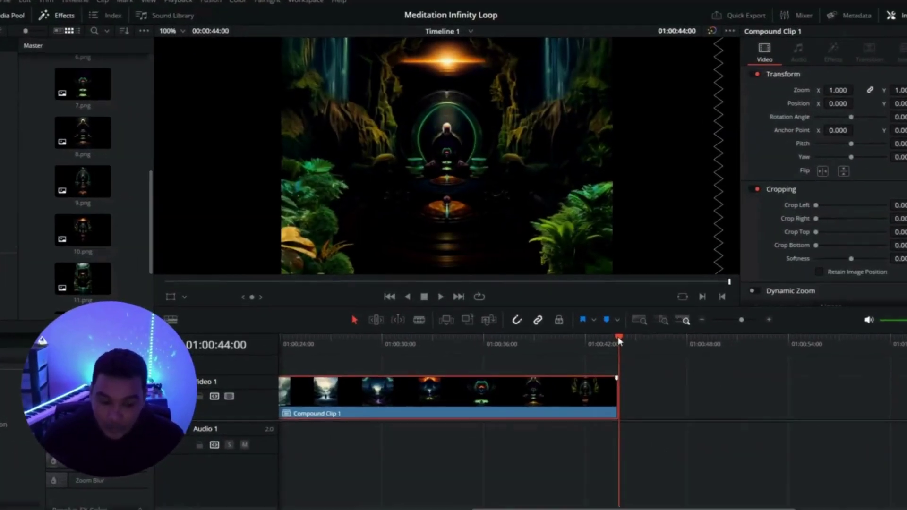
drag(607, 332, 280, 367)
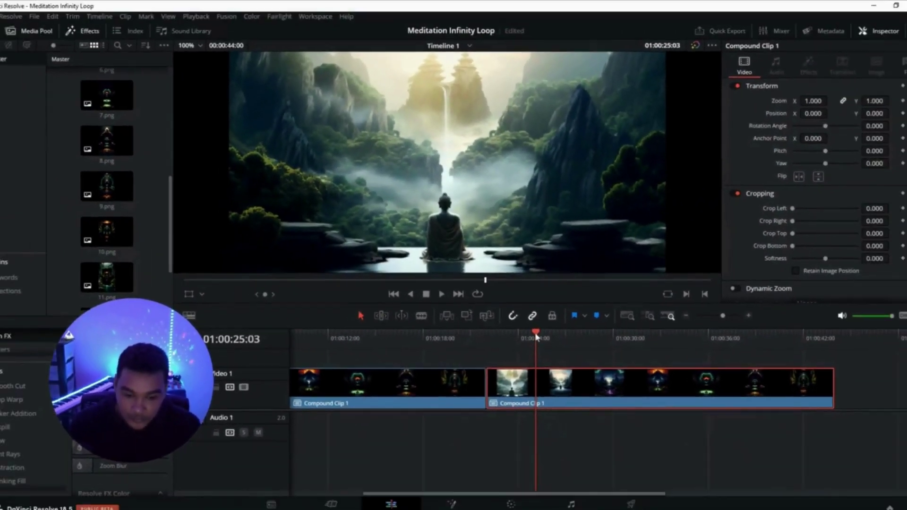
drag(471, 361, 491, 341)
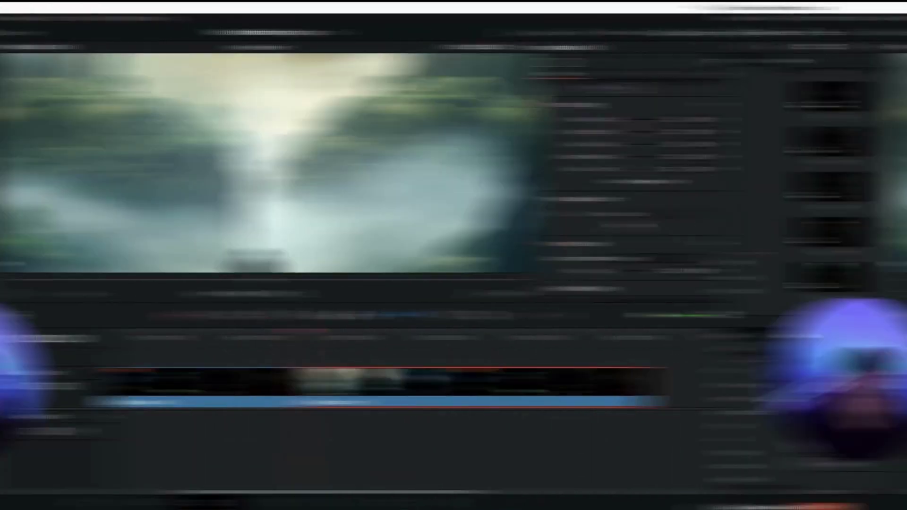
Step: Reverse the playback direction of the second compound clip, and scrub through it to check the zoom-in
scroll(813, 220, down, 10)
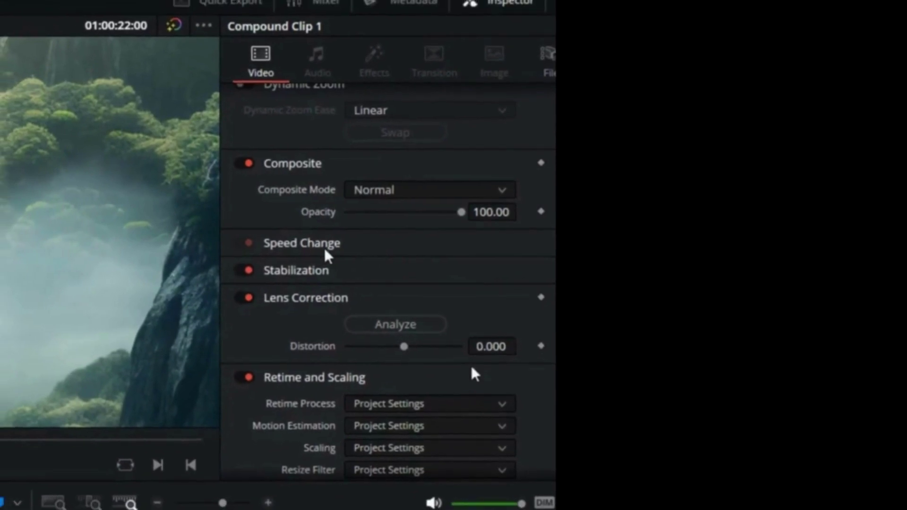
click(319, 247)
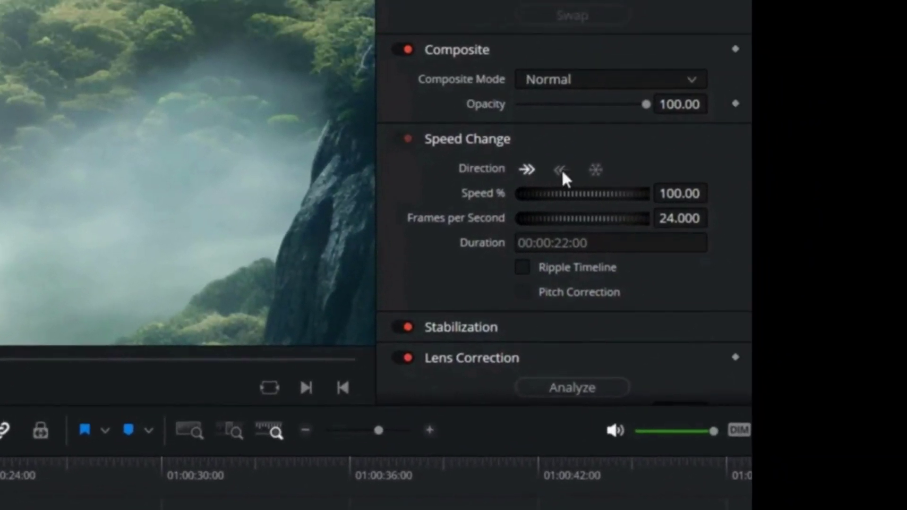
click(613, 124)
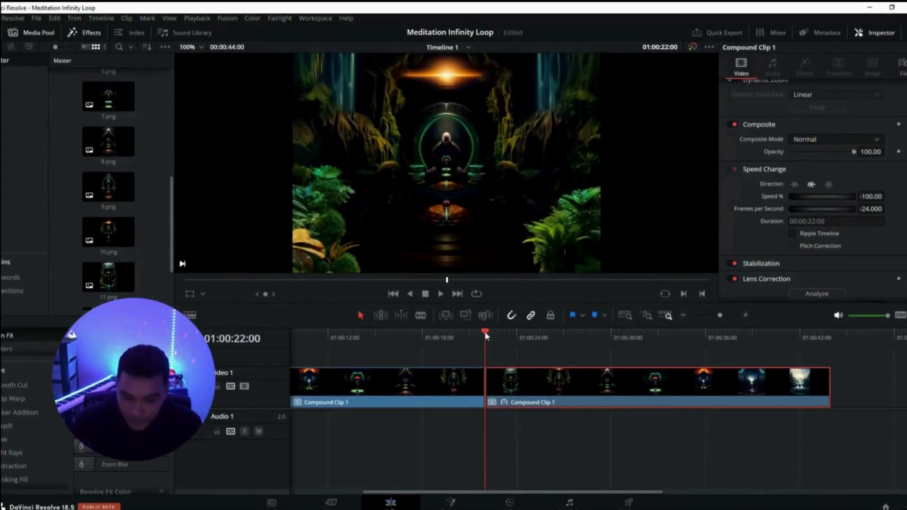
drag(485, 332, 692, 340)
drag(656, 376, 480, 384)
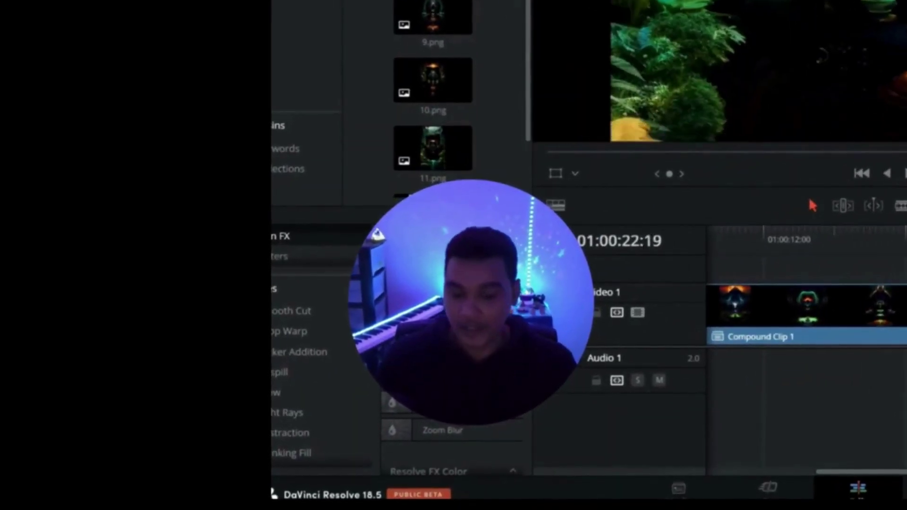
Step: Set the speed of the reversed compound clip to -500%
drag(900, 232, 898, 232)
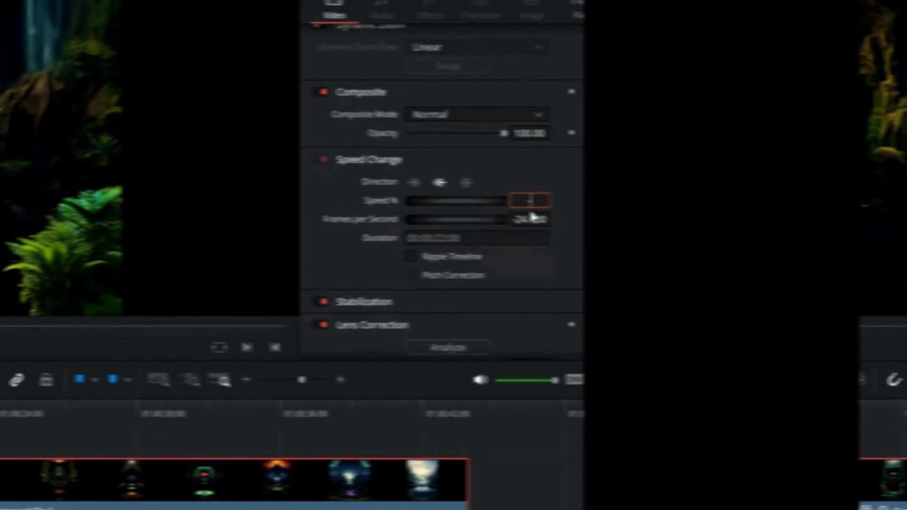
text(-500)
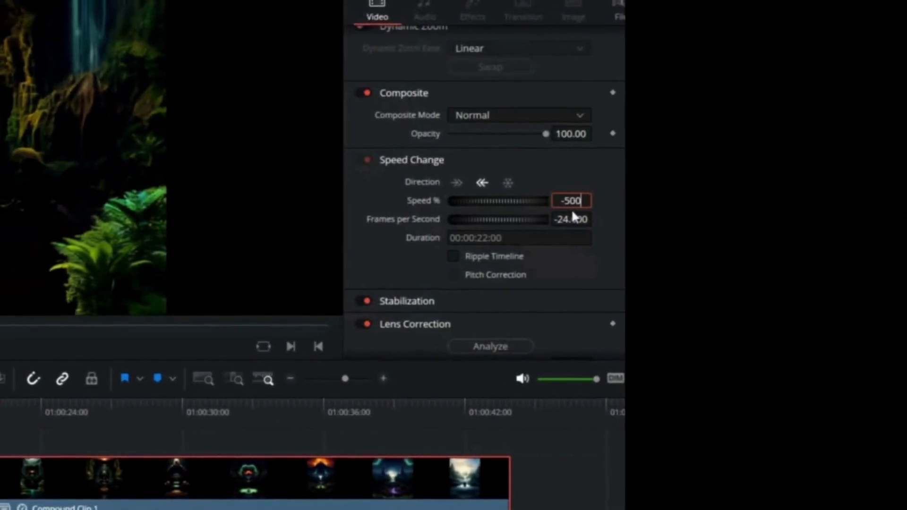
key(Return)
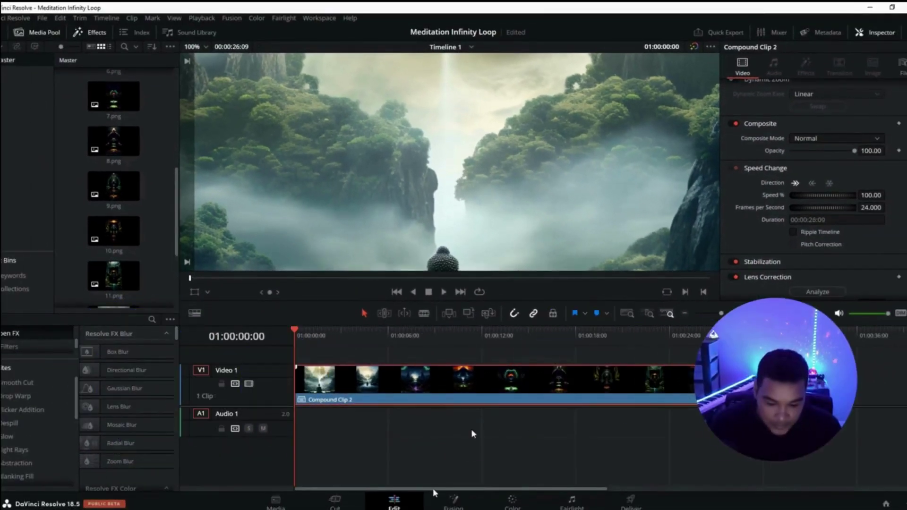
Step: On the Deliver page, name the export monk medi and browse to the Downloads folder for its location
scroll(471, 433, right, 10)
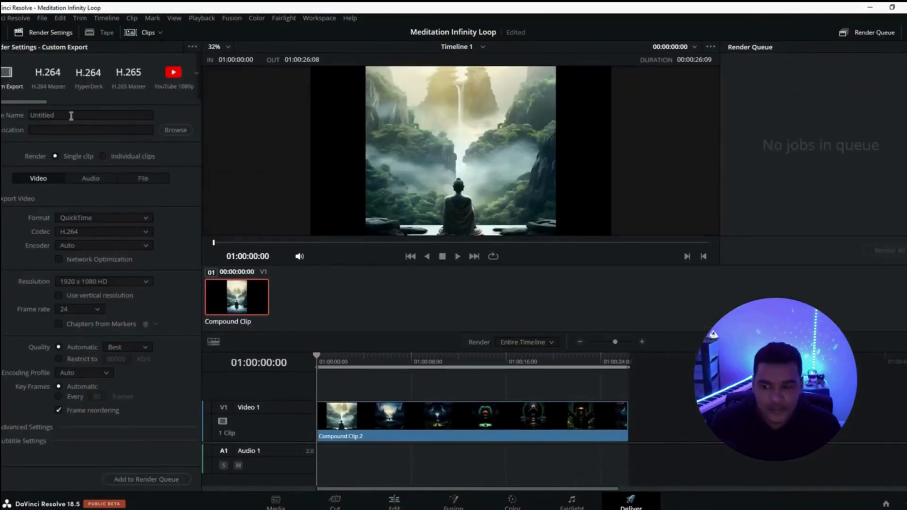
double_click(70, 115)
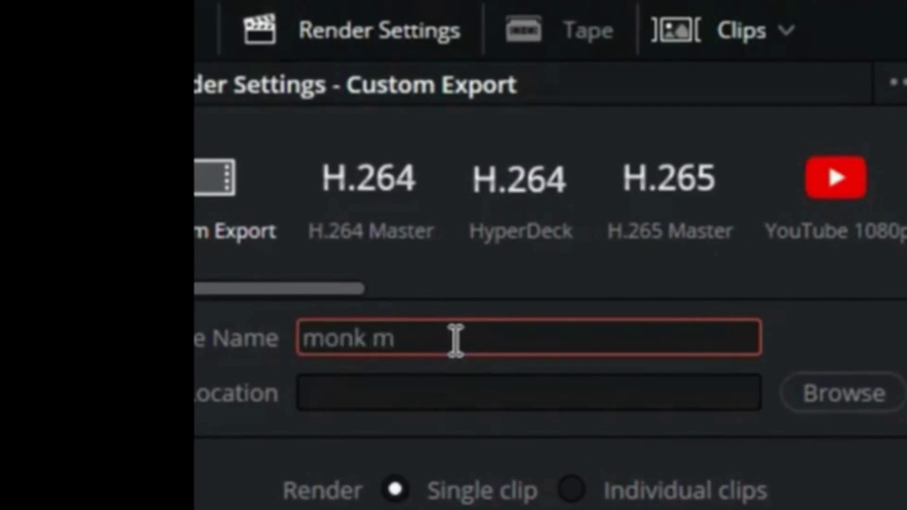
text(monk medi)
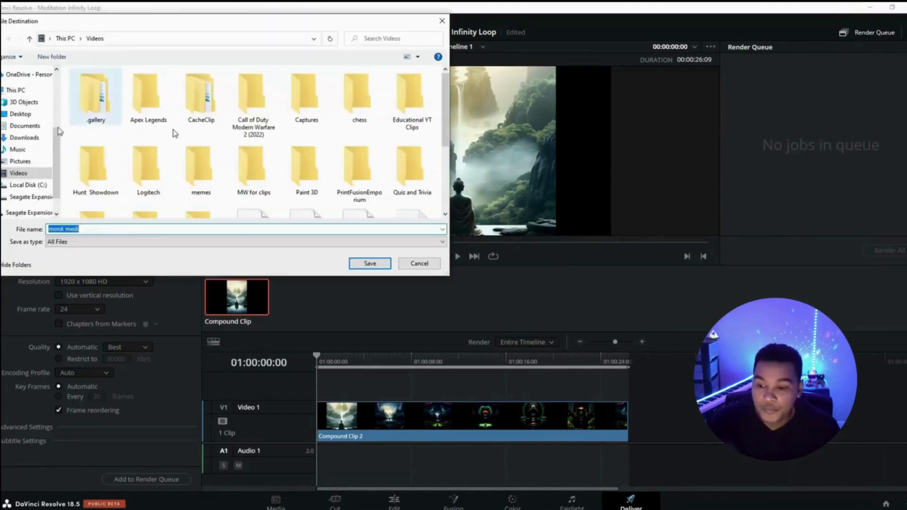
click(24, 138)
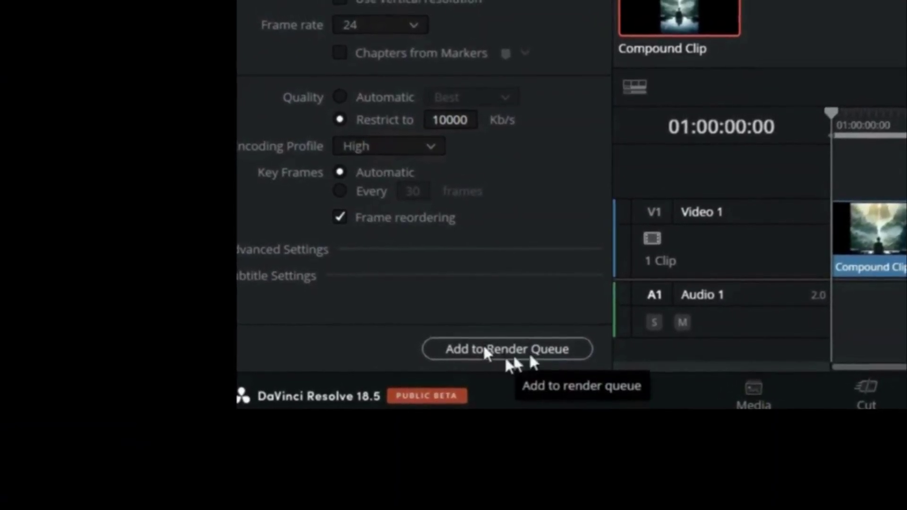
Step: Add the finished timeline to the render queue and render all jobs
click(488, 349)
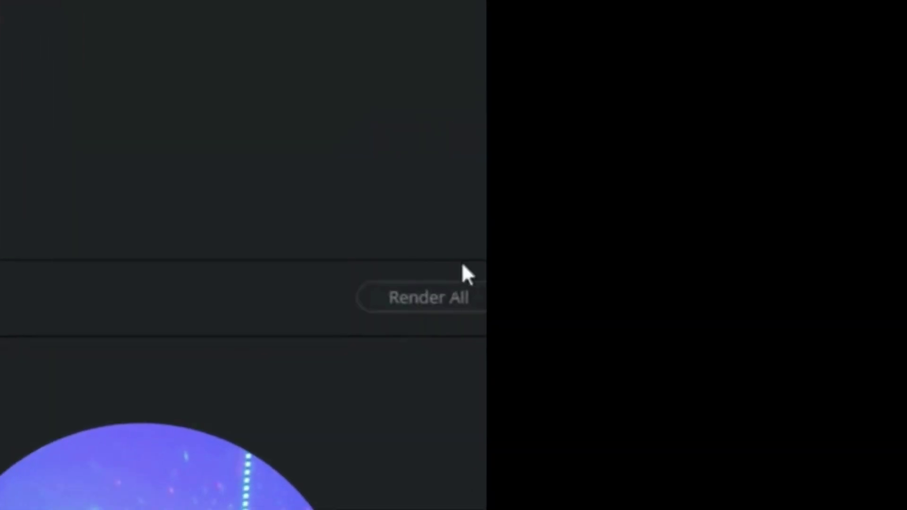
click(423, 290)
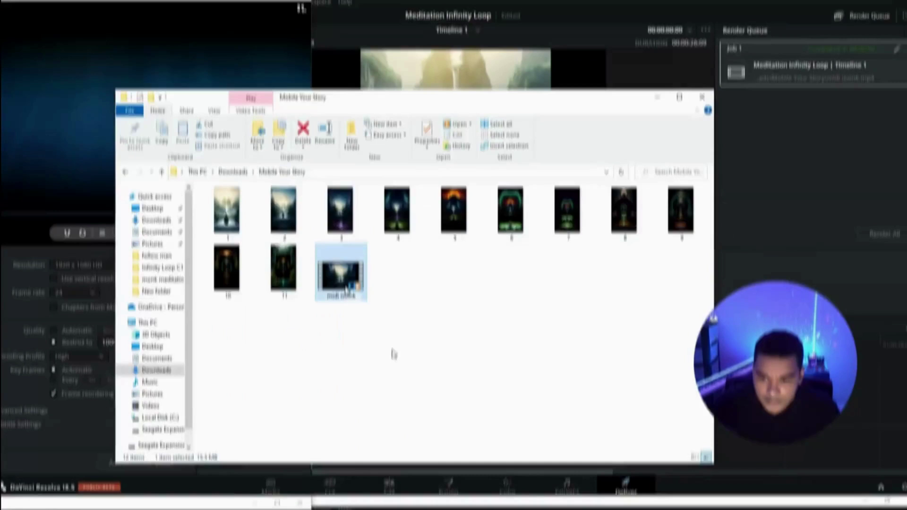
Step: Open the exported loop video from the Mobile Your Story folder to play it back
key(Return)
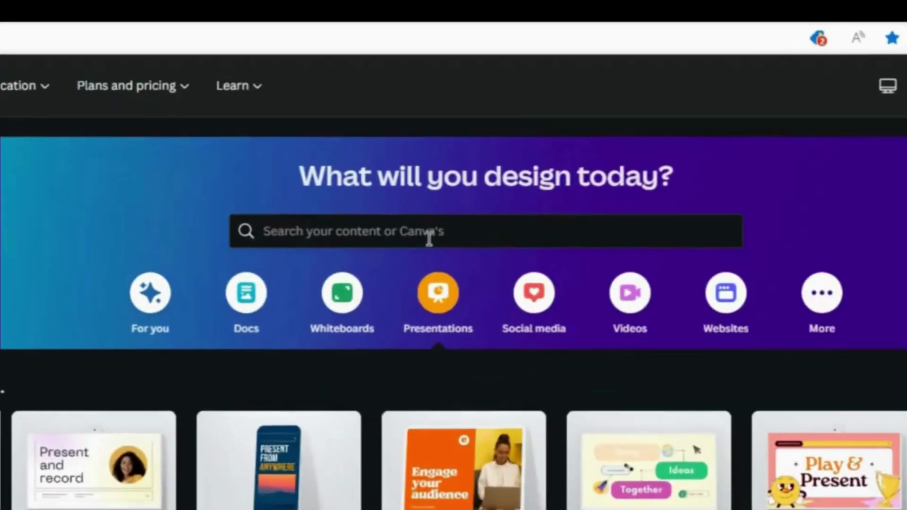
Step: Switch to Canva, search for reel and start a blank 1080 × 1920 px Instagram Reel design
click(464, 127)
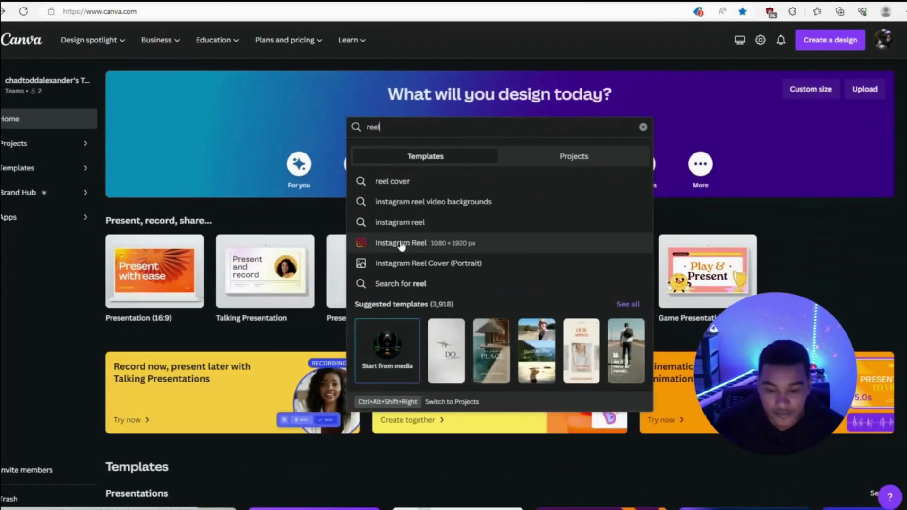
click(400, 244)
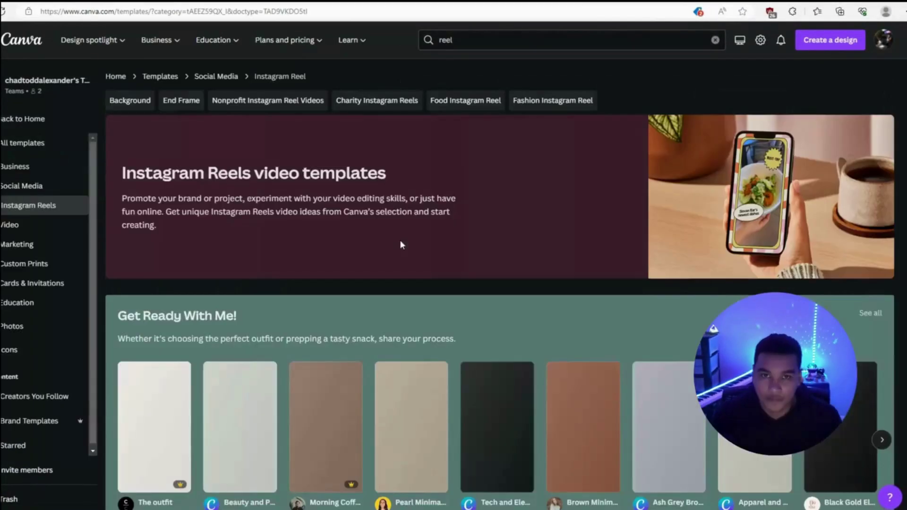
scroll(238, 301, down, 10)
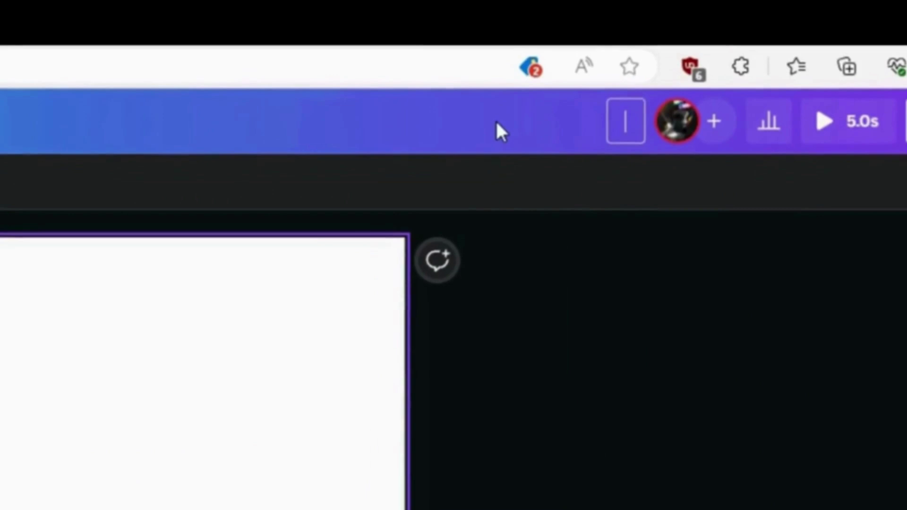
Step: Name the design monk meditation loop
text(monk m)
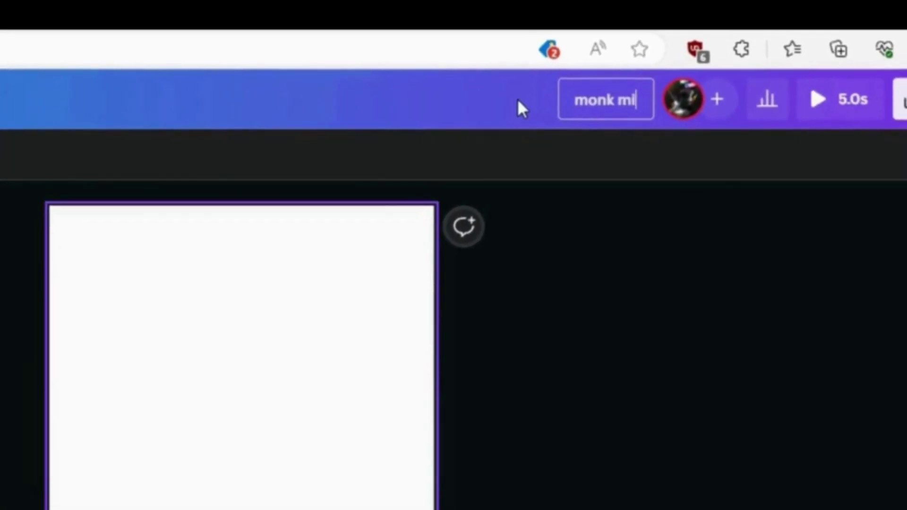
text(e)
text(ditation loop)
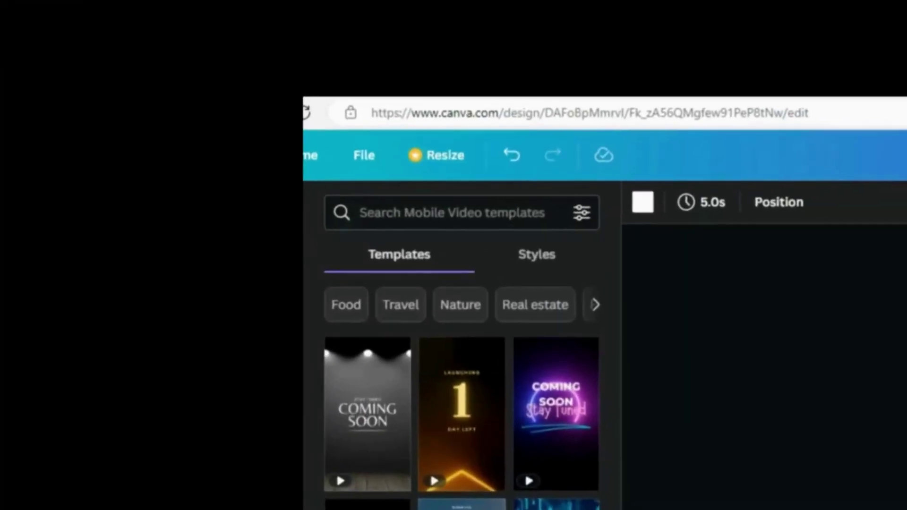
Step: Upload the exported loop video from the Mobile Your Story folder in Downloads to the design's uploads
click(288, 330)
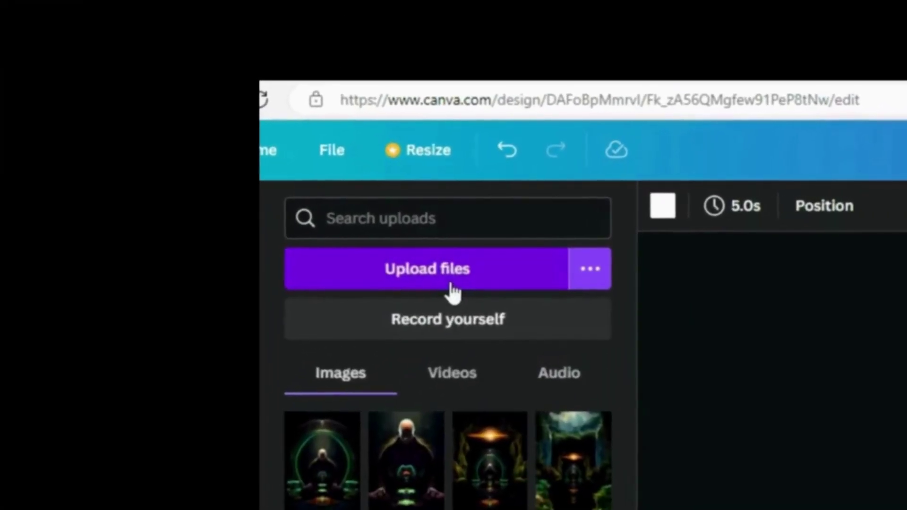
click(451, 267)
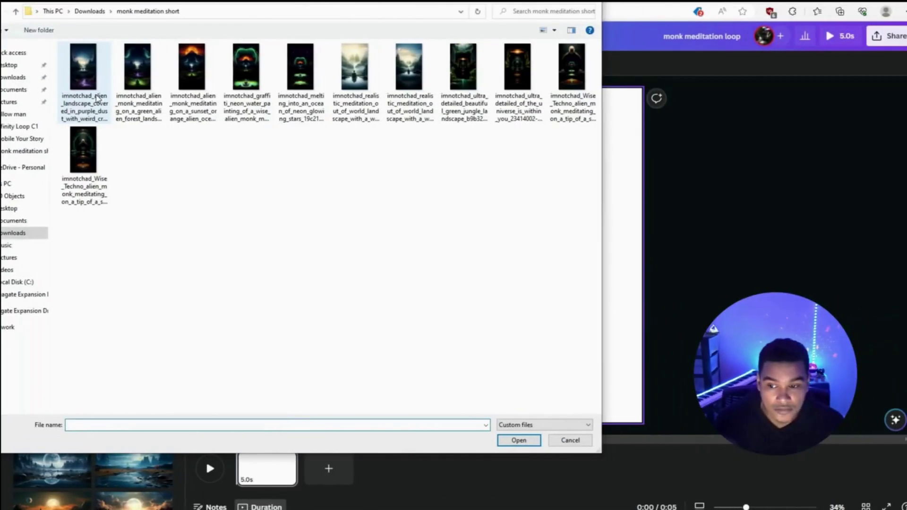
click(89, 12)
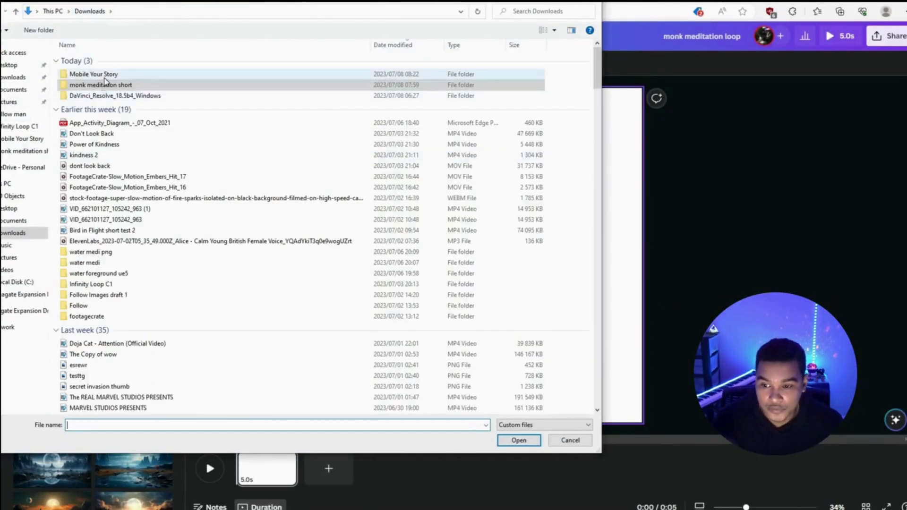
double_click(105, 84)
click(138, 124)
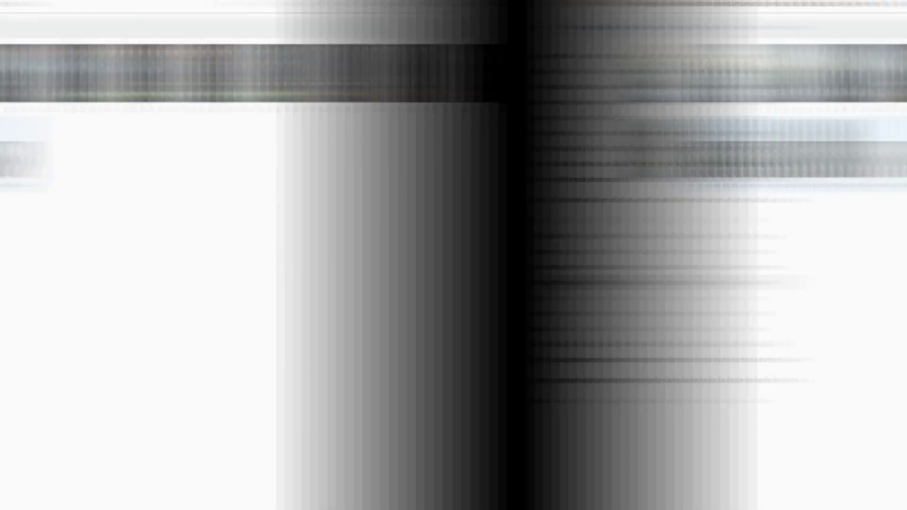
click(516, 440)
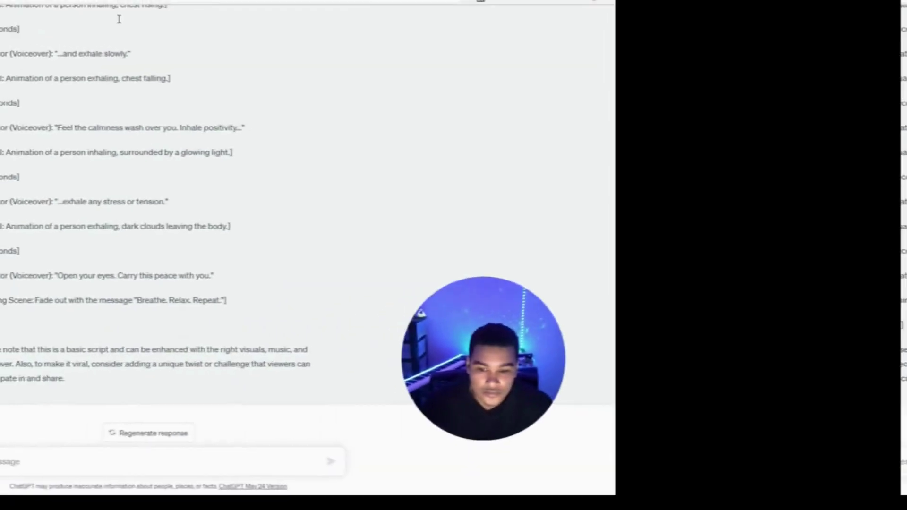
Step: Switch to ChatGPT and read through the generated breathing meditation voiceover script
scroll(351, 301, up, 5)
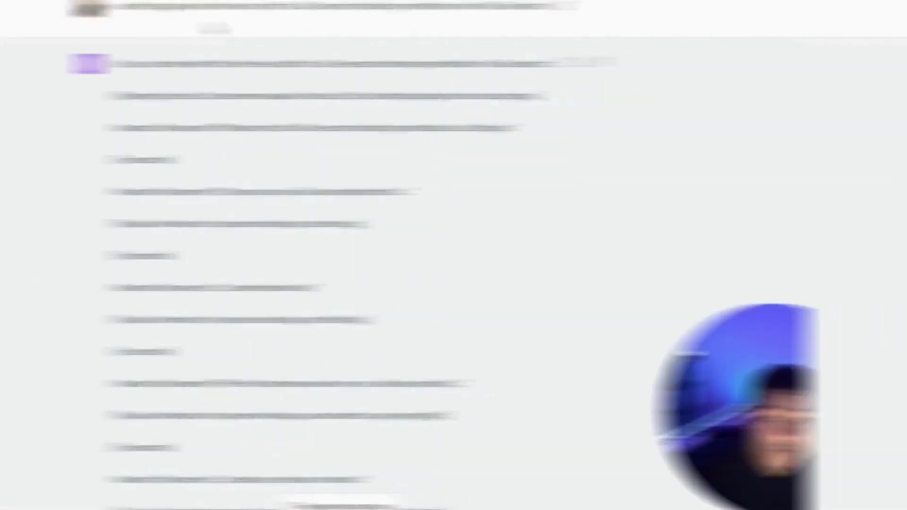
scroll(440, 218, down, 2)
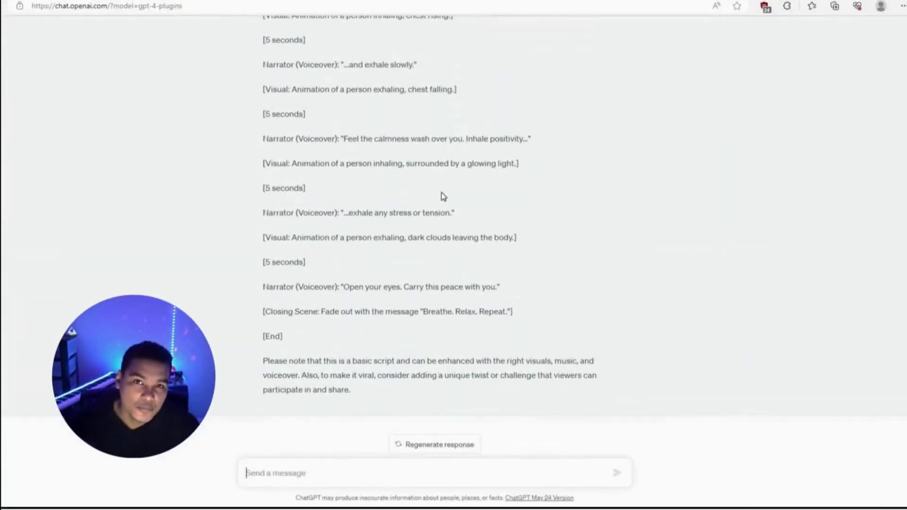
scroll(443, 200, up, 2)
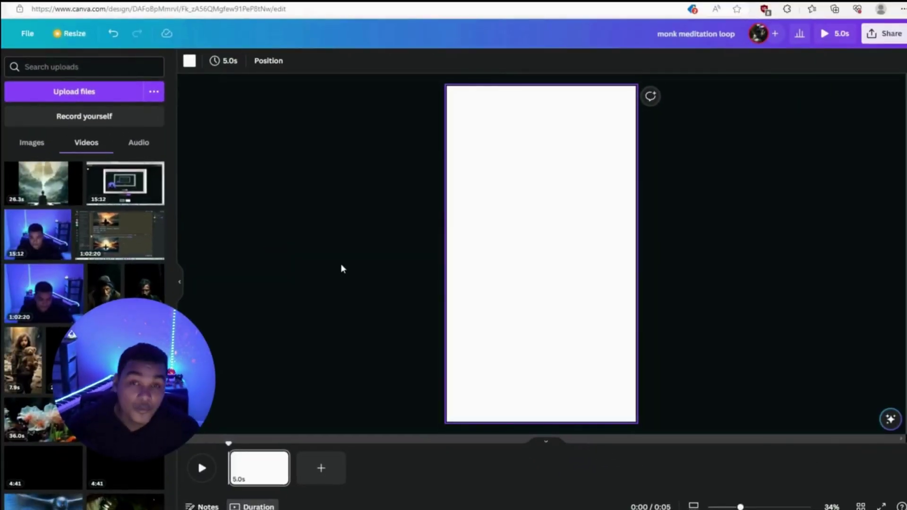
Step: Back in the Canva design, add the uploaded loop video to the page and set it as the background
click(41, 195)
right_click(535, 238)
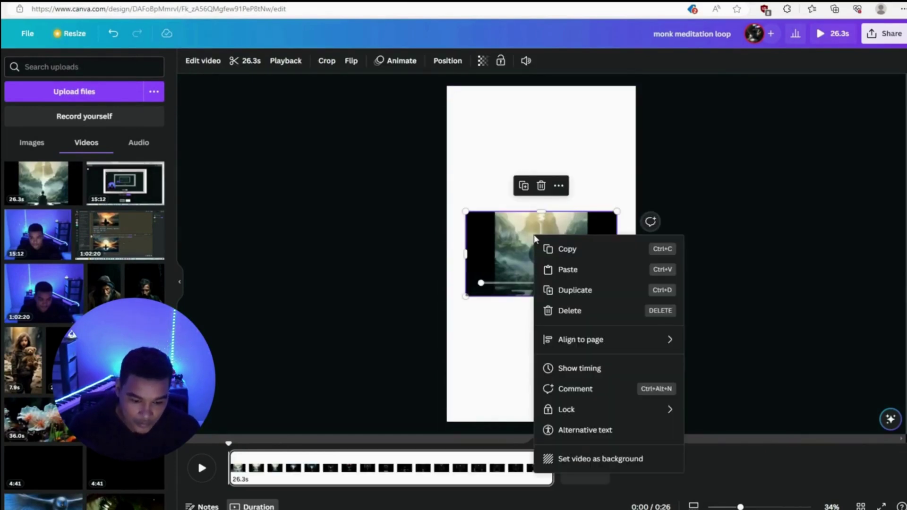
click(577, 463)
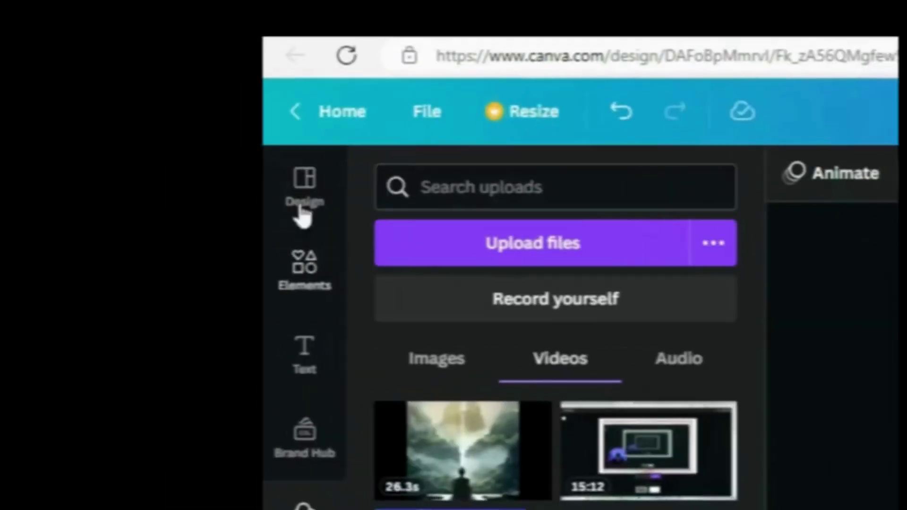
Step: Search the audio elements for meditation, and extend the search term to narrow down the tracks
click(305, 271)
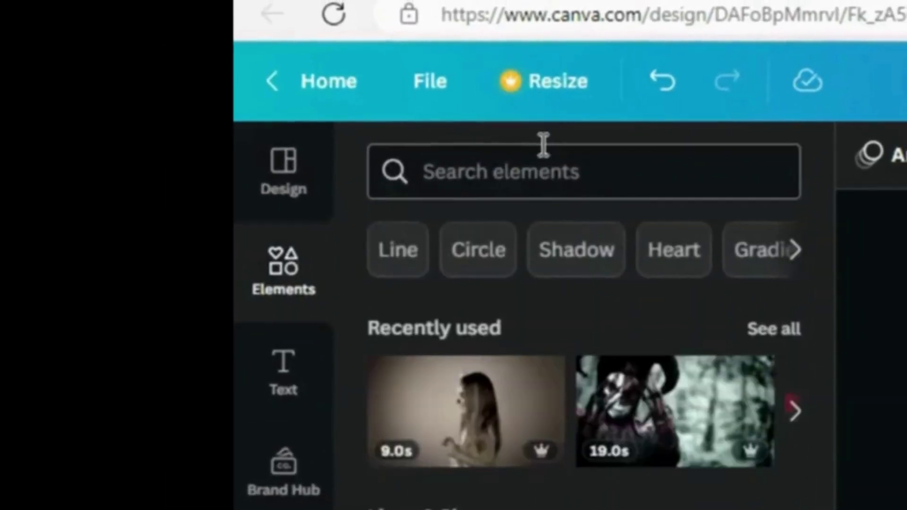
scroll(581, 354, down, 5)
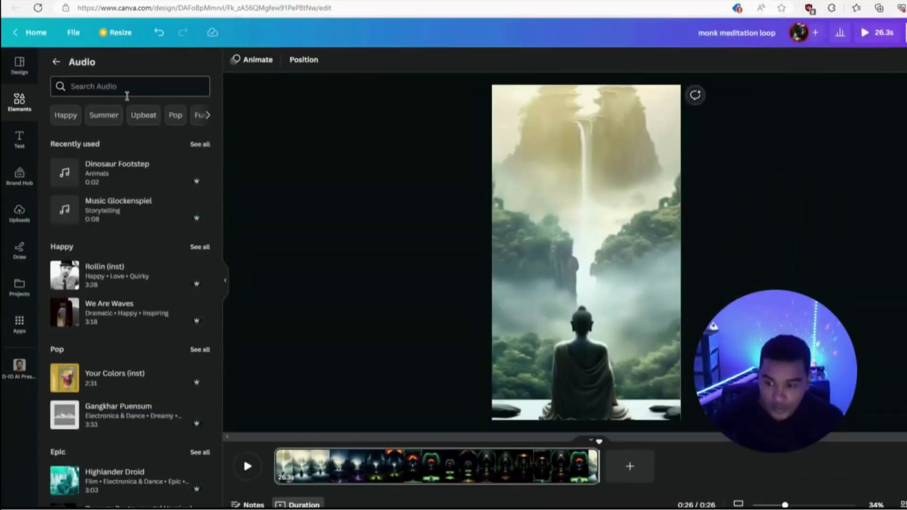
click(128, 89)
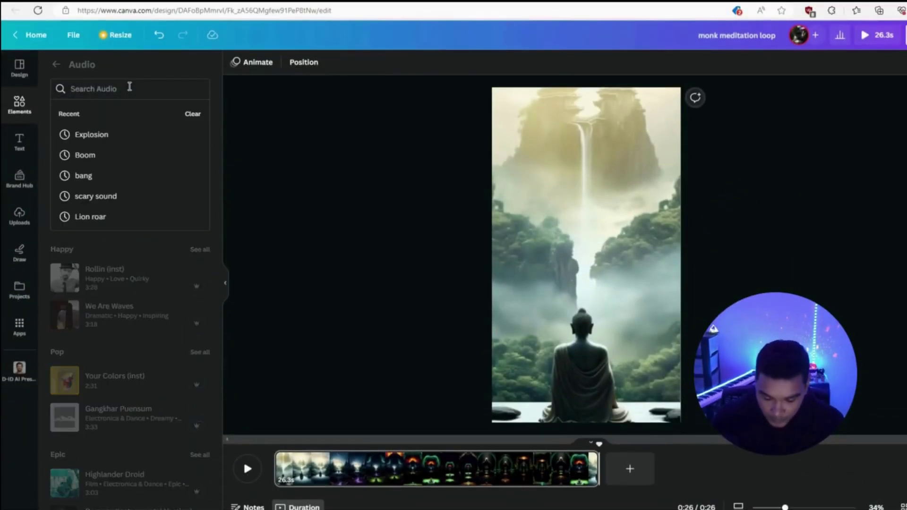
text(medi)
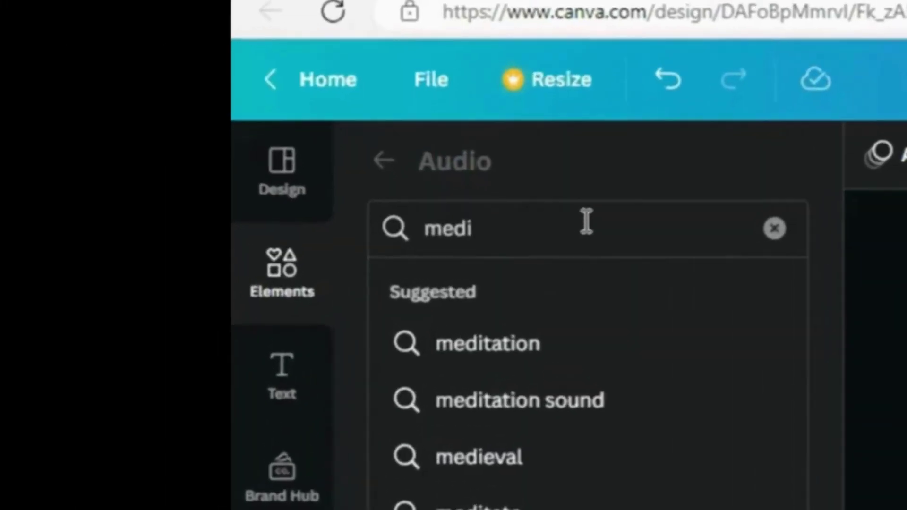
click(506, 349)
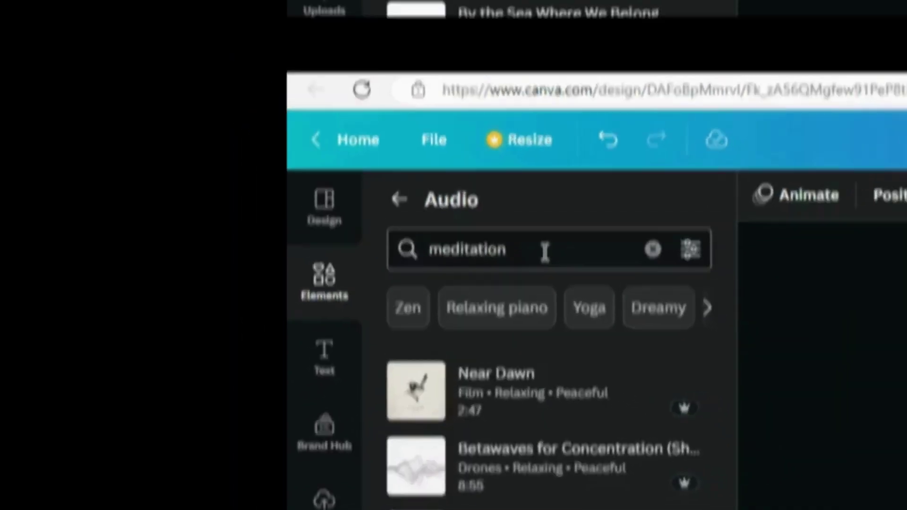
click(569, 231)
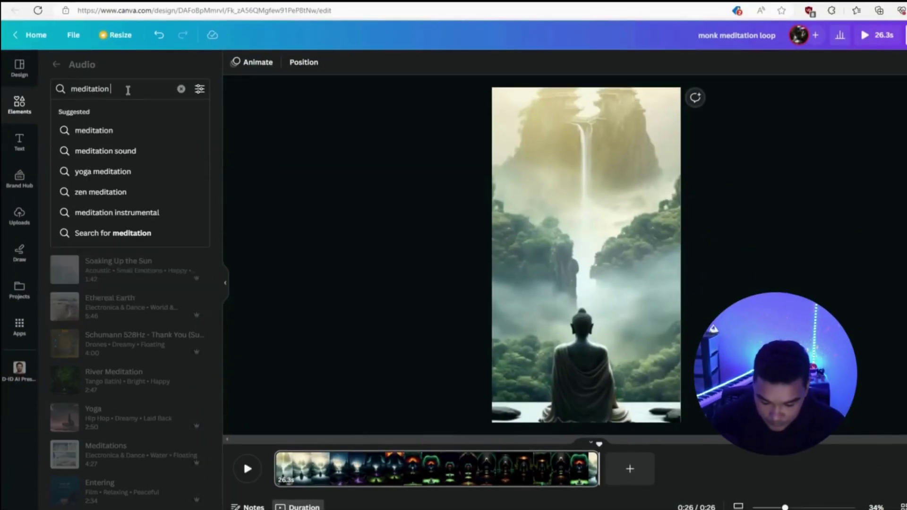
text(m)
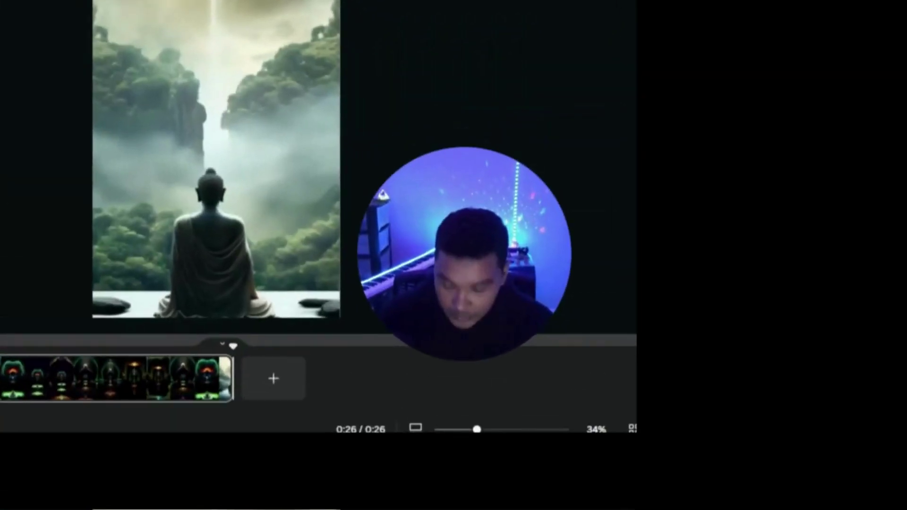